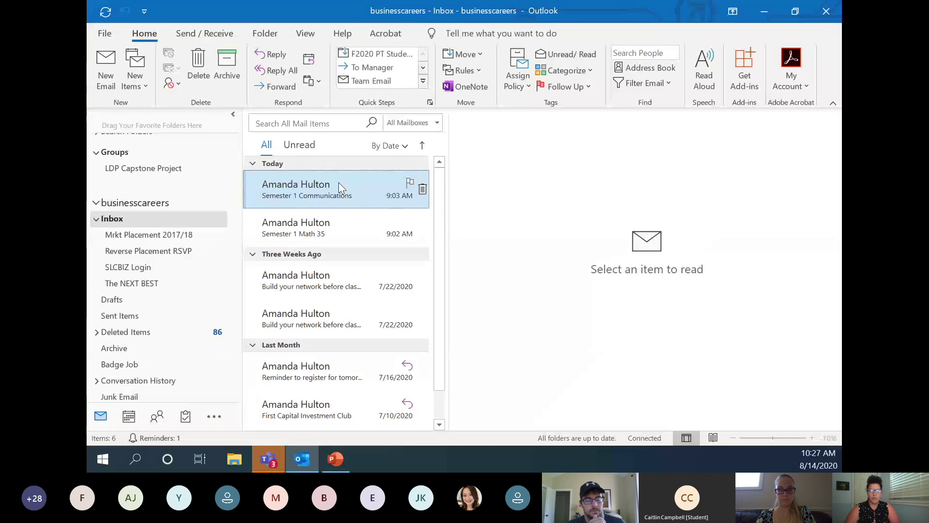
scroll(338, 187, "down", 1)
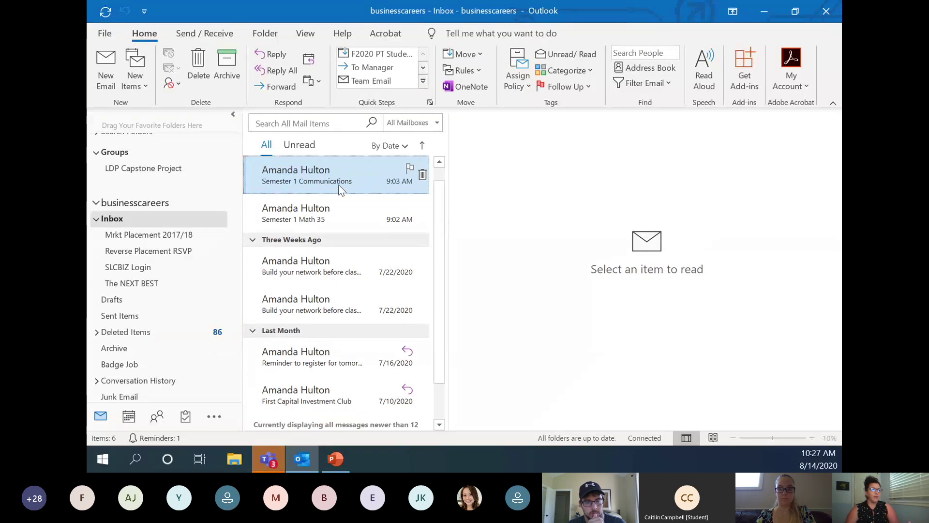
scroll(322, 222, "up", 1)
scroll(326, 219, "down", 1)
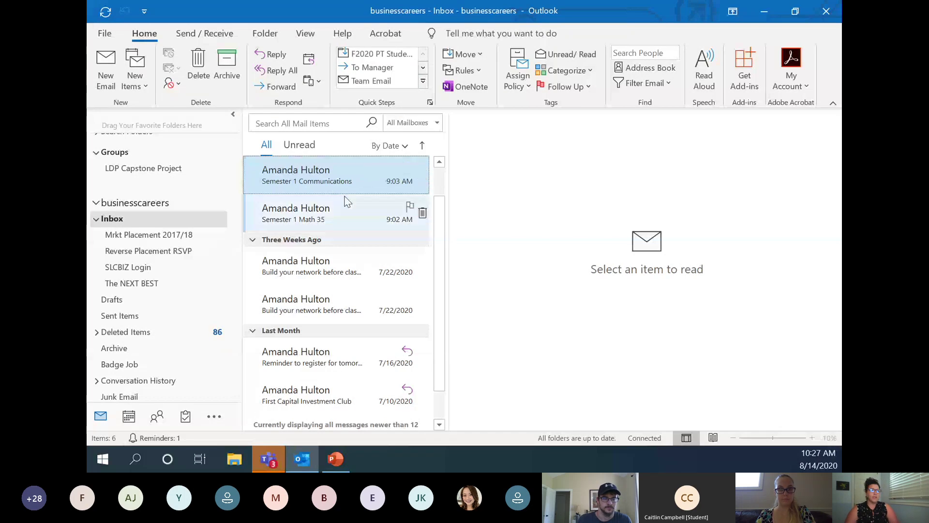
Step: Create a Communications folder under Inbox and select the Semester 1 Communications email
right_click(119, 219)
left_click(166, 152)
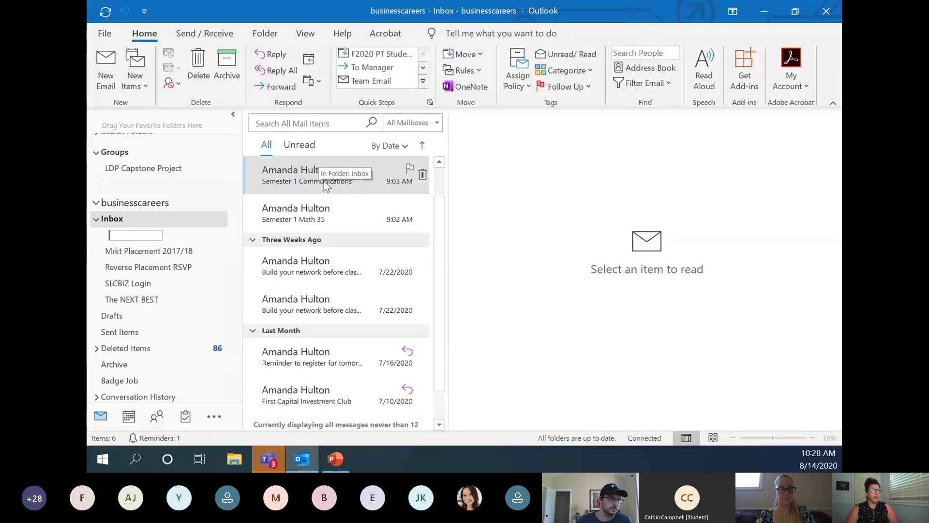
type("C")
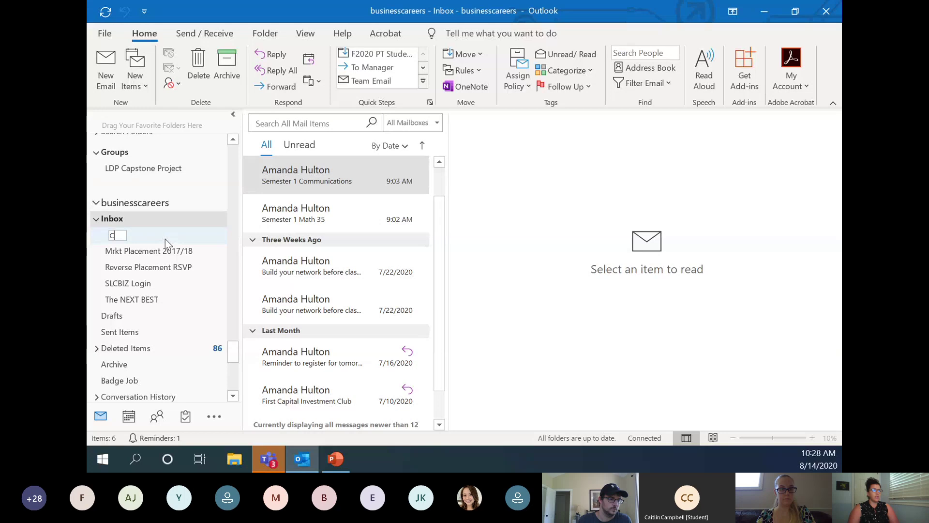
type("ommunications")
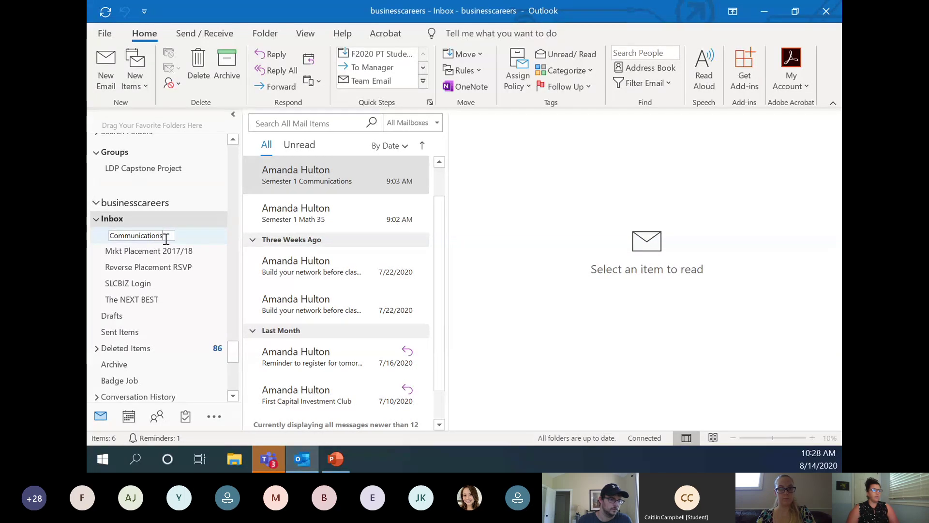
key("Return")
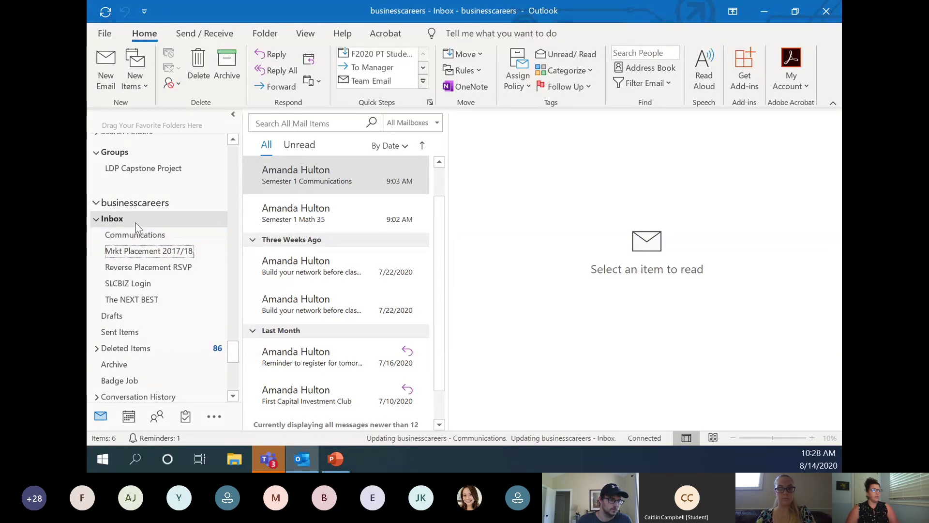
left_click(323, 181)
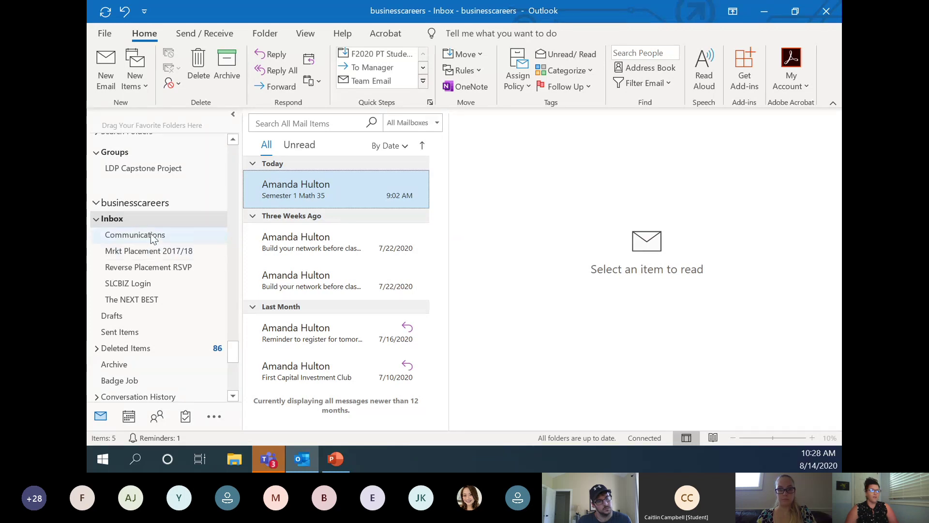
Step: Create a Math 35 folder under Inbox and move the Semester 1 Math 35 email into it
right_click(118, 217)
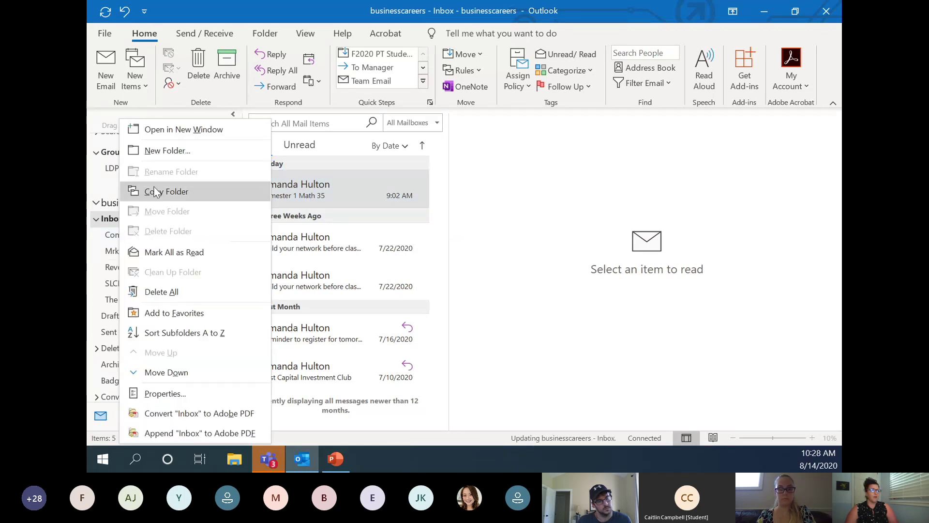
left_click(164, 151)
type("Math")
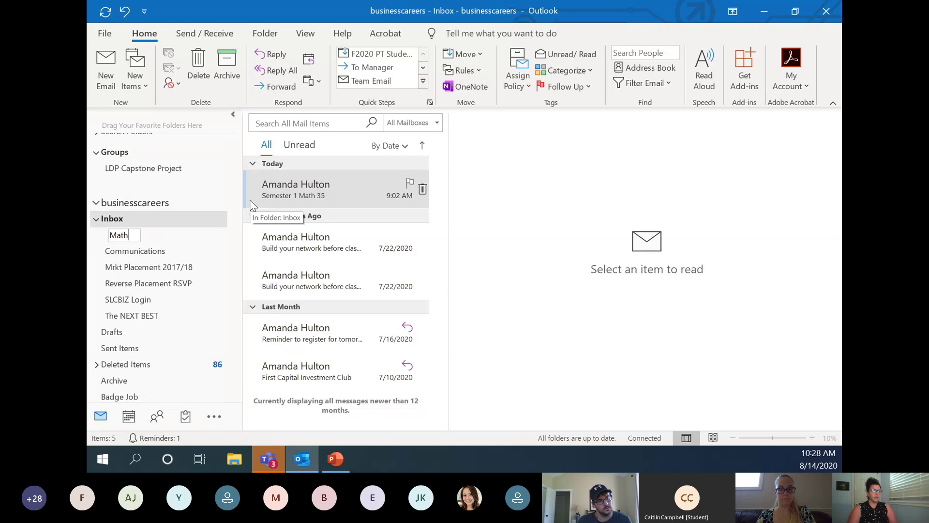
type(" 35")
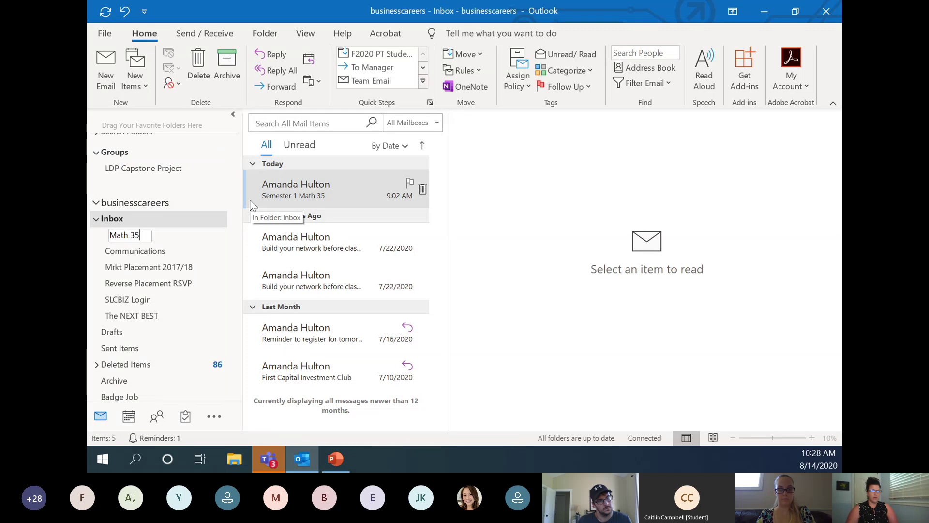
key("Return")
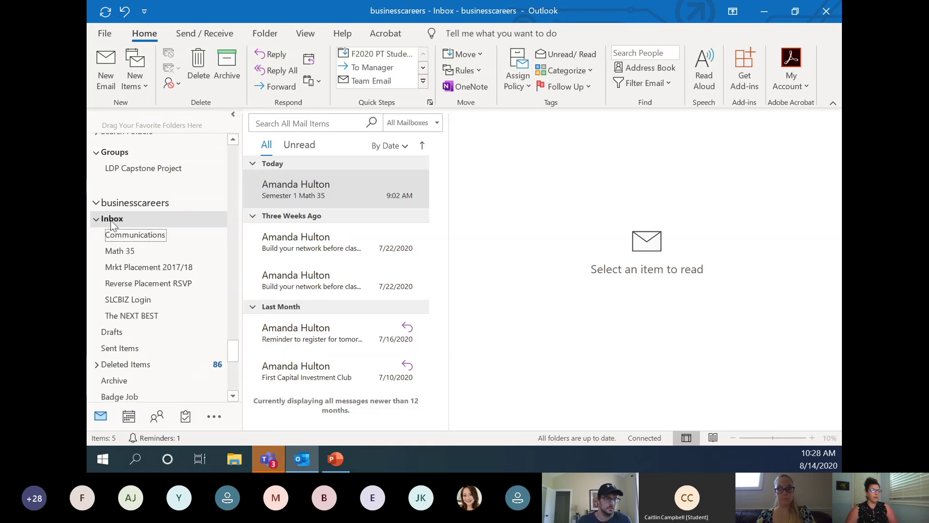
left_click_drag(289, 190, 137, 258)
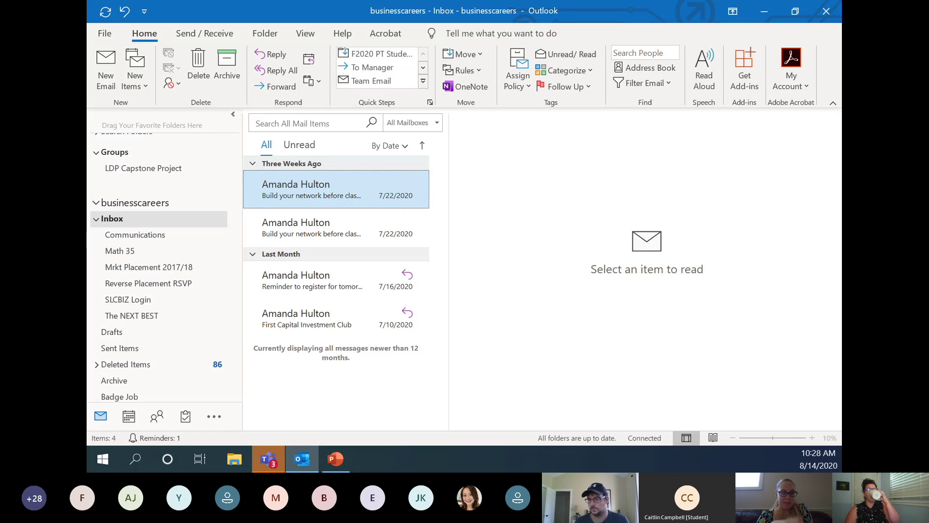
Step: Return to Outlook and start a new email that opens with the signature block
key("alt+Tab")
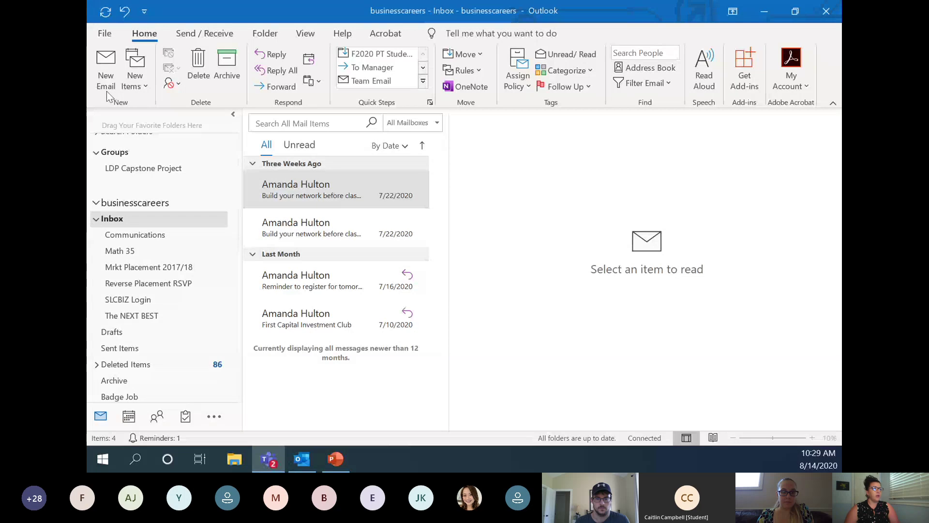
left_click(104, 72)
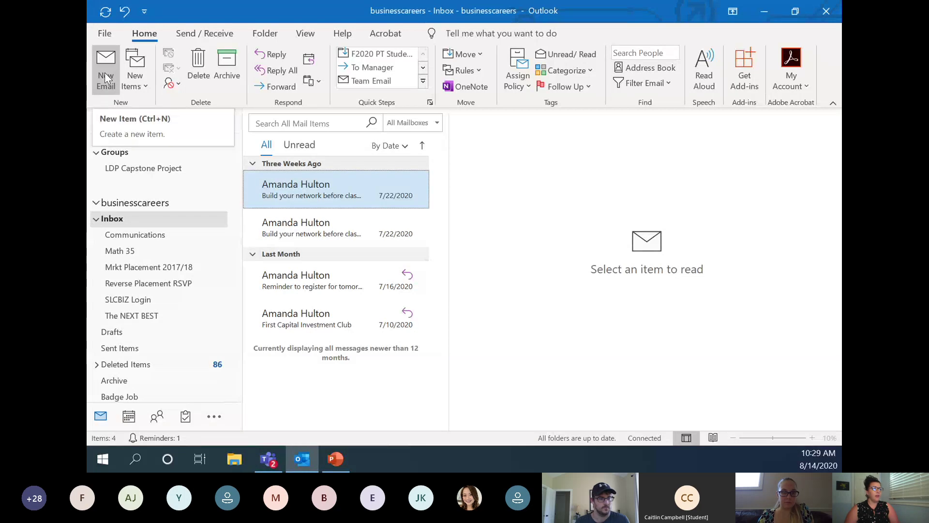
left_click(105, 72)
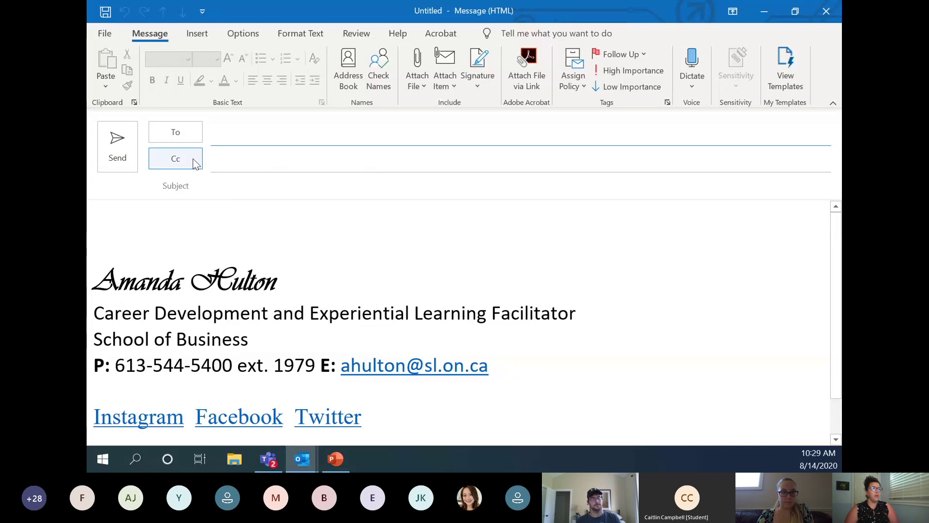
Step: In the address book, search for the Career Services staff contact and add them as a To recipient
left_click(184, 132)
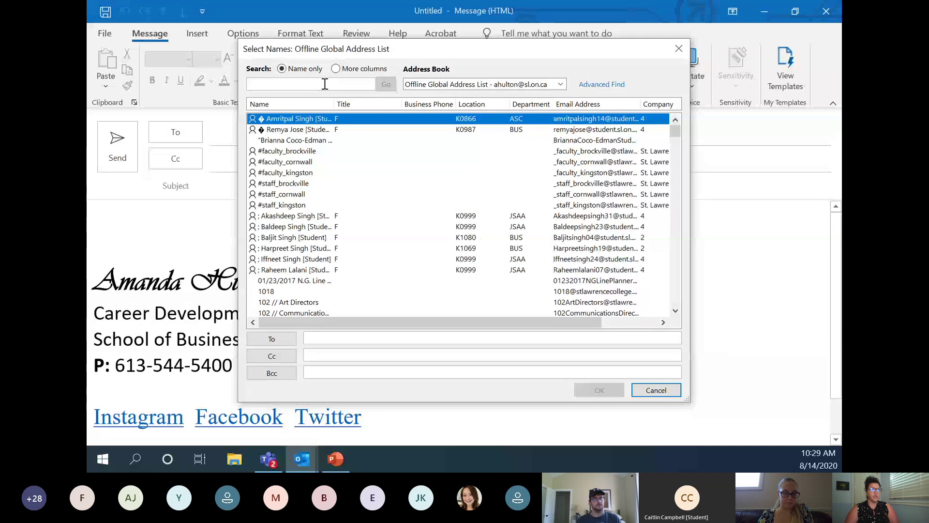
type("aman")
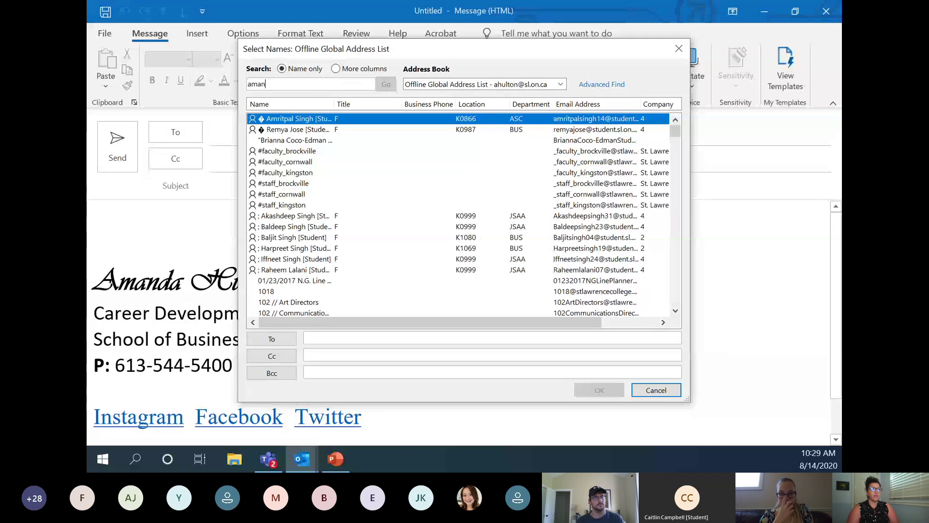
type("da h")
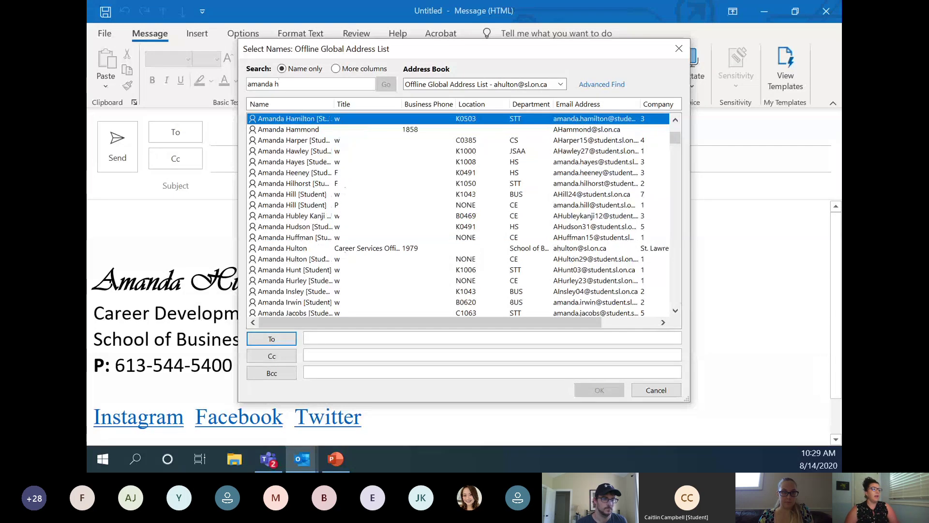
scroll(366, 218, "down", 1)
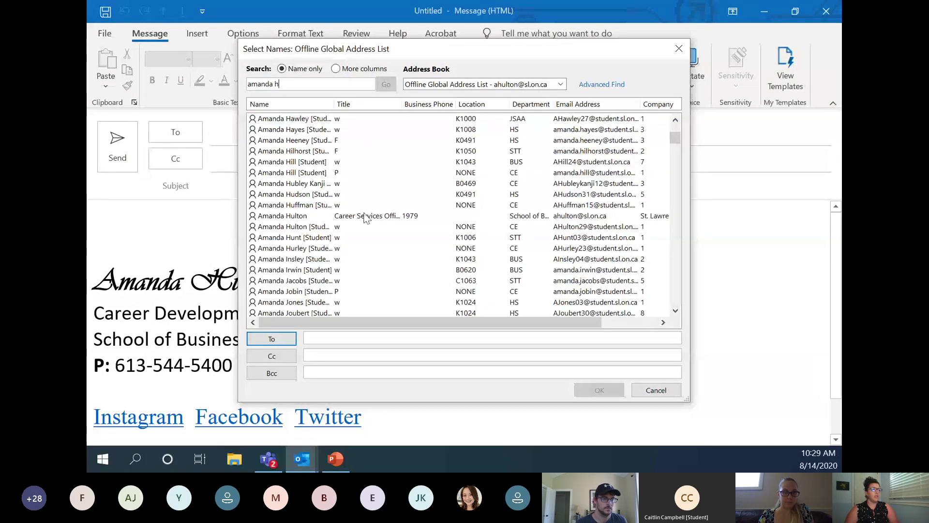
left_click(336, 214)
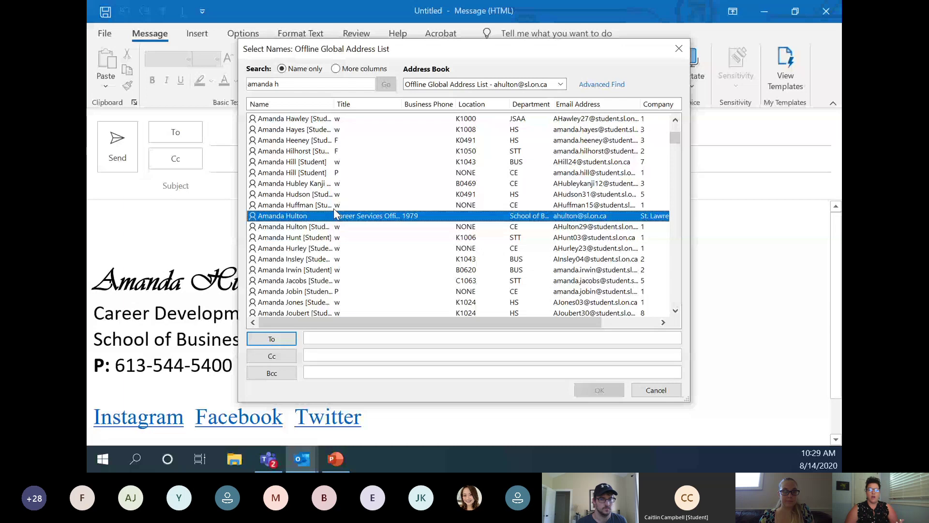
left_click(286, 340)
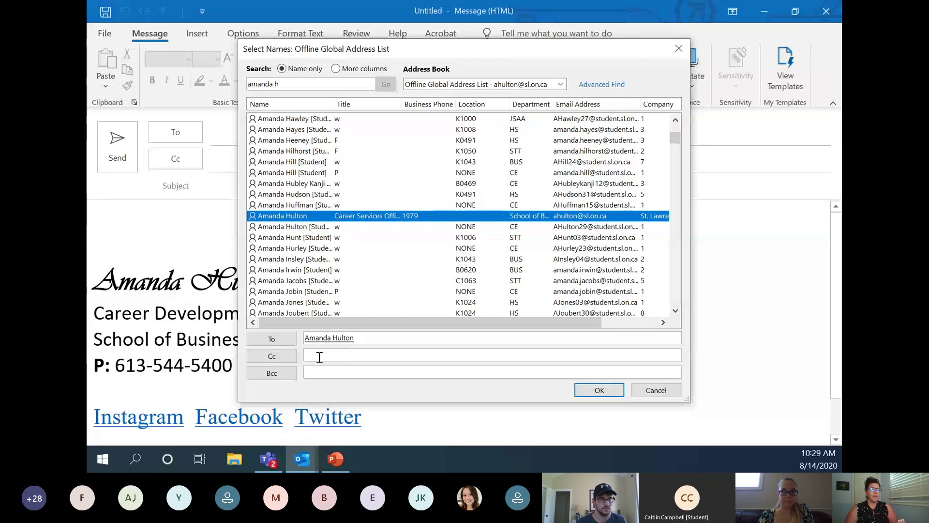
Step: Search for the student by name, add them as Cc, and confirm the recipients
left_click(280, 70)
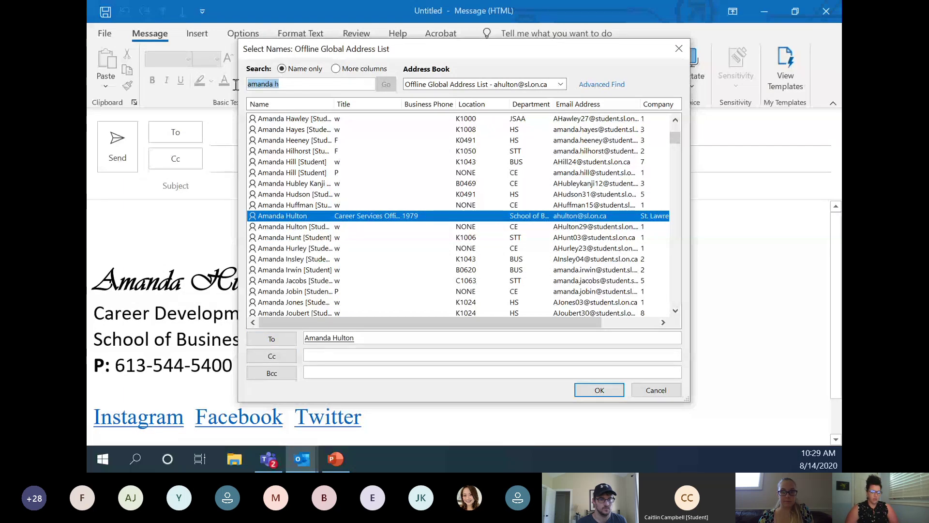
type("michelle")
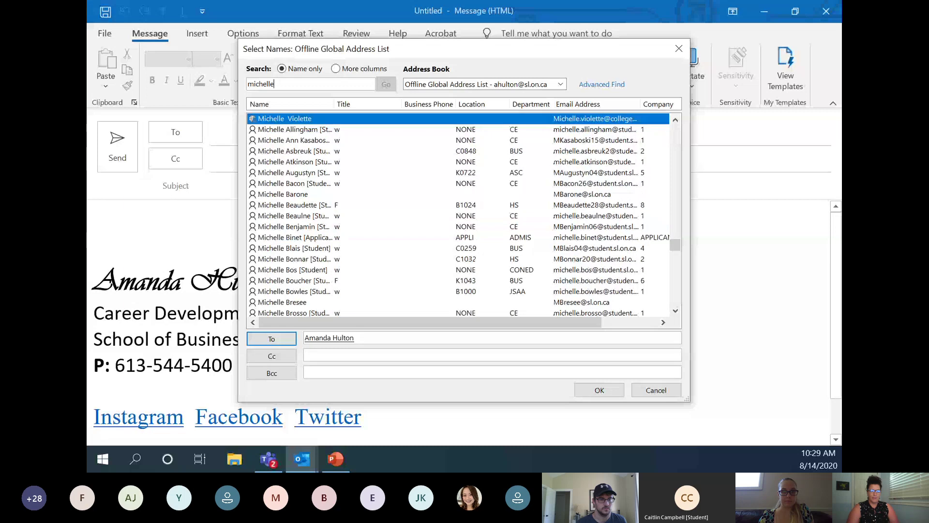
type(" gre")
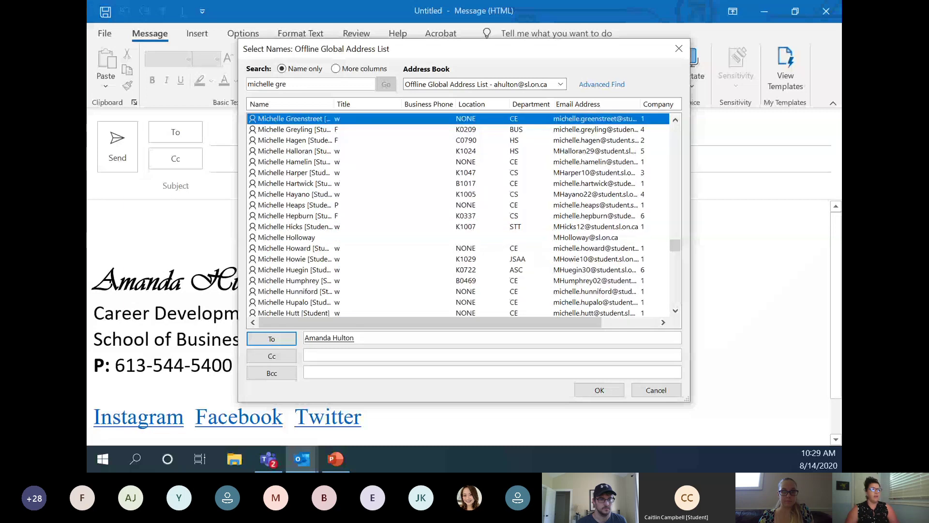
left_click(298, 128)
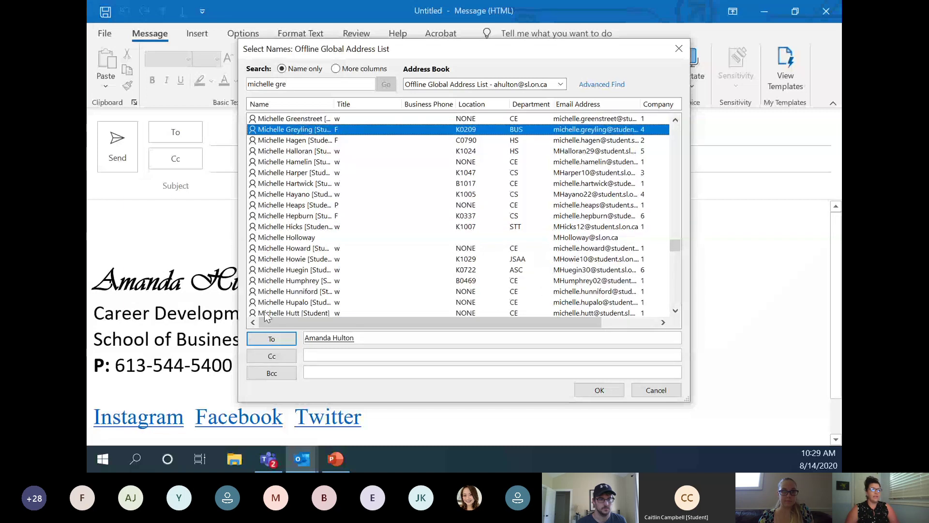
left_click(272, 356)
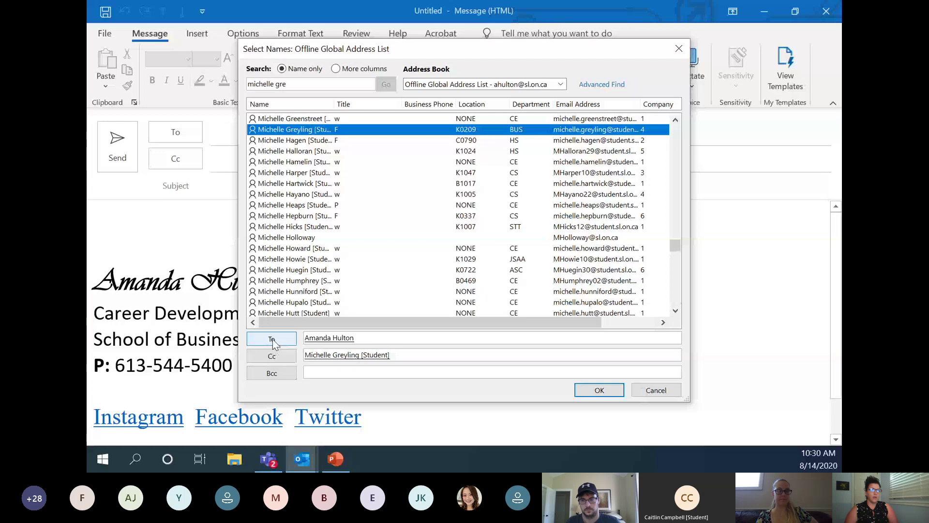
left_click(317, 367)
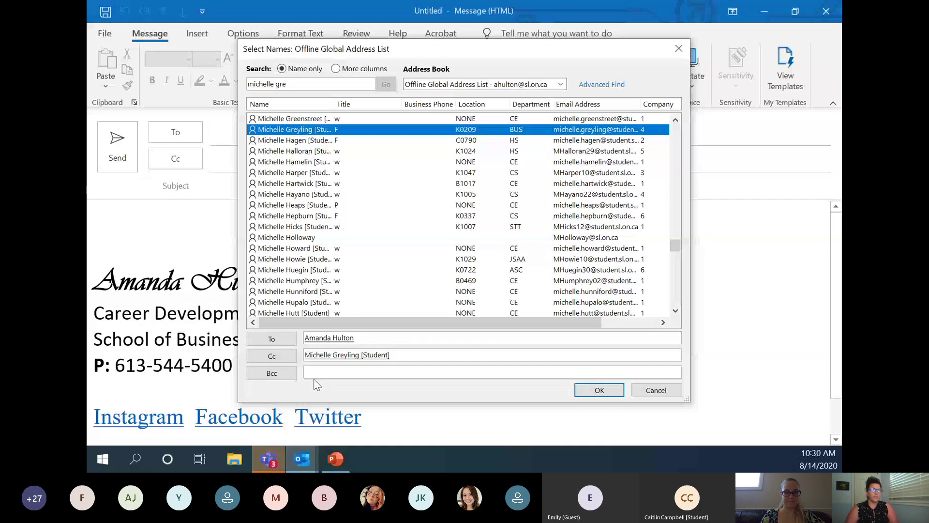
left_click(598, 389)
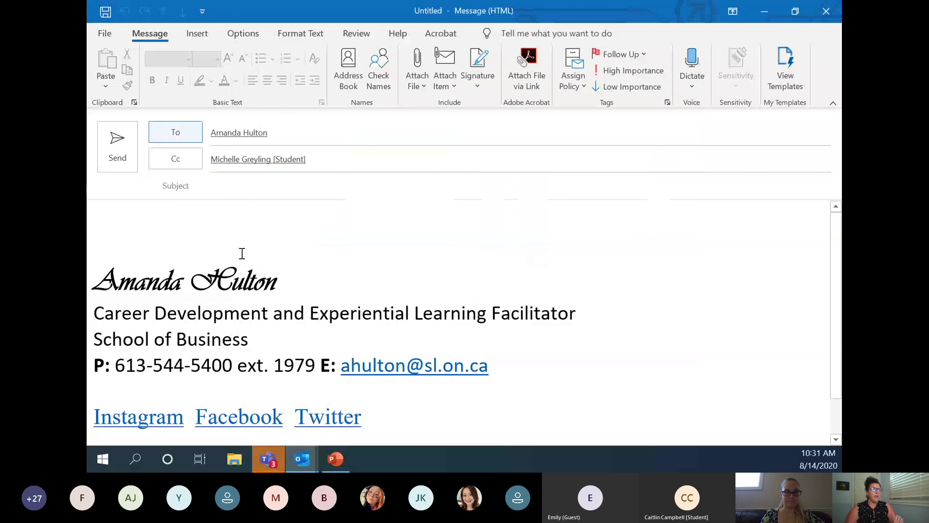
left_click(243, 189)
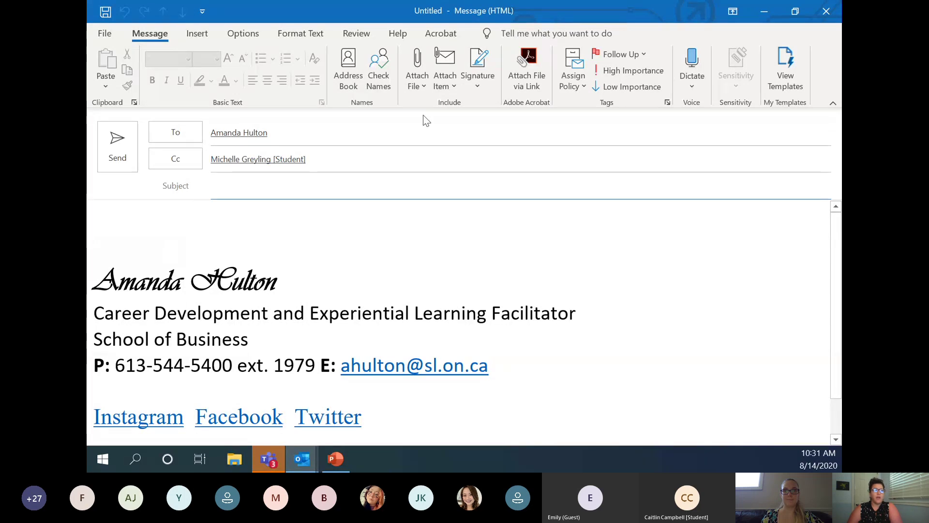
Step: Start a new signature named Professional1 in Signatures and Stationery
left_click(483, 87)
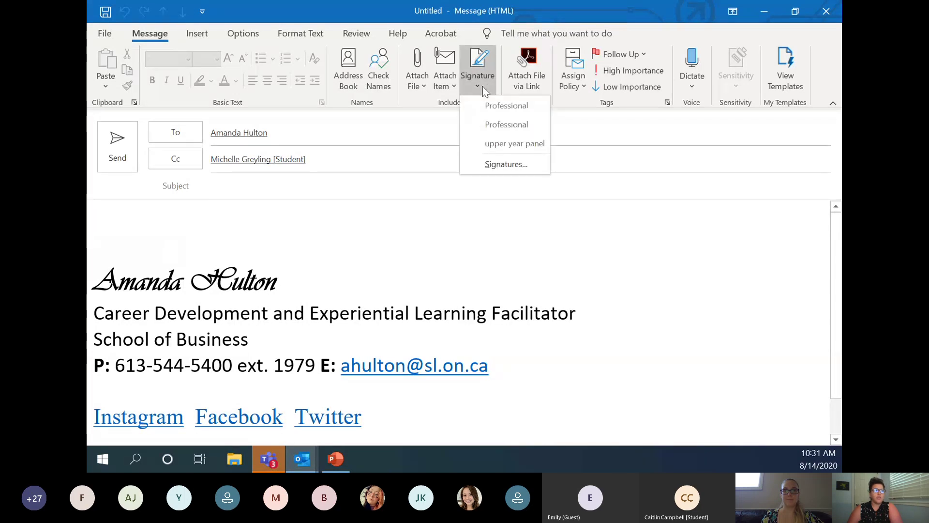
left_click(499, 163)
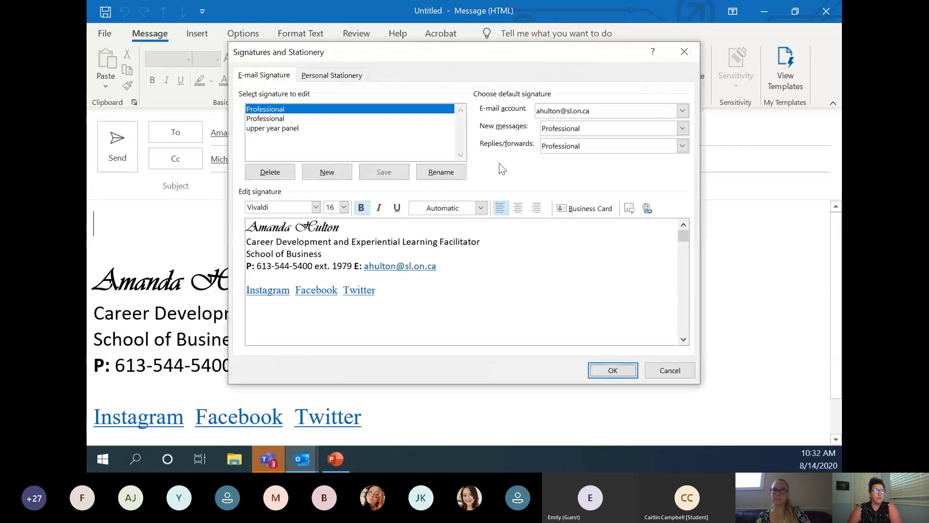
left_click(332, 177)
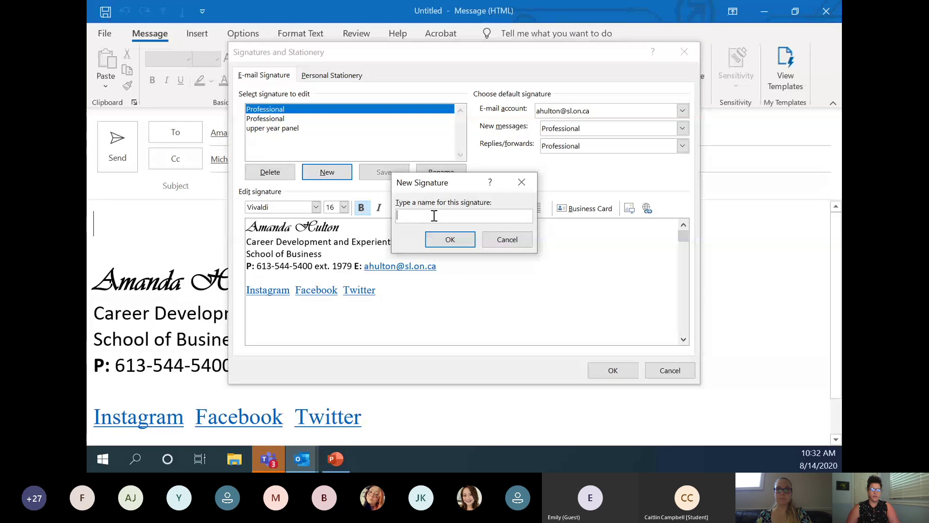
type("Profe")
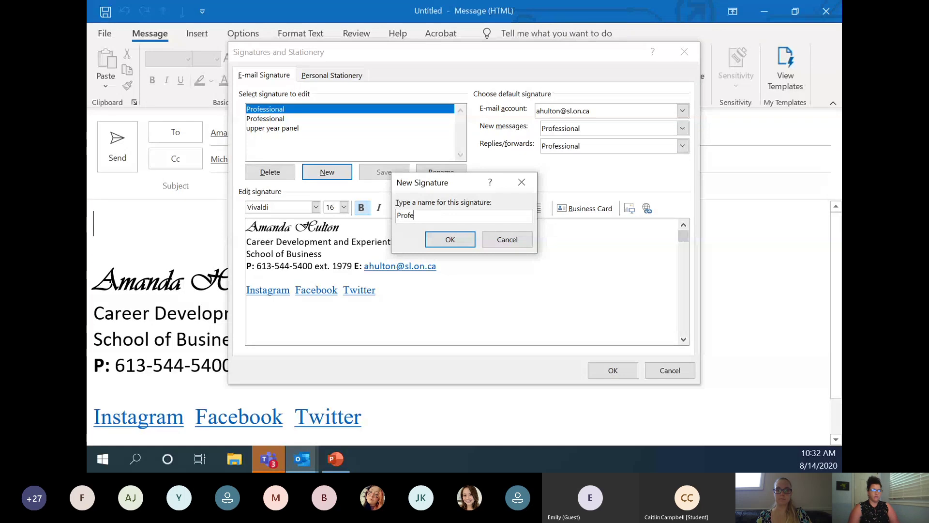
type("ssional")
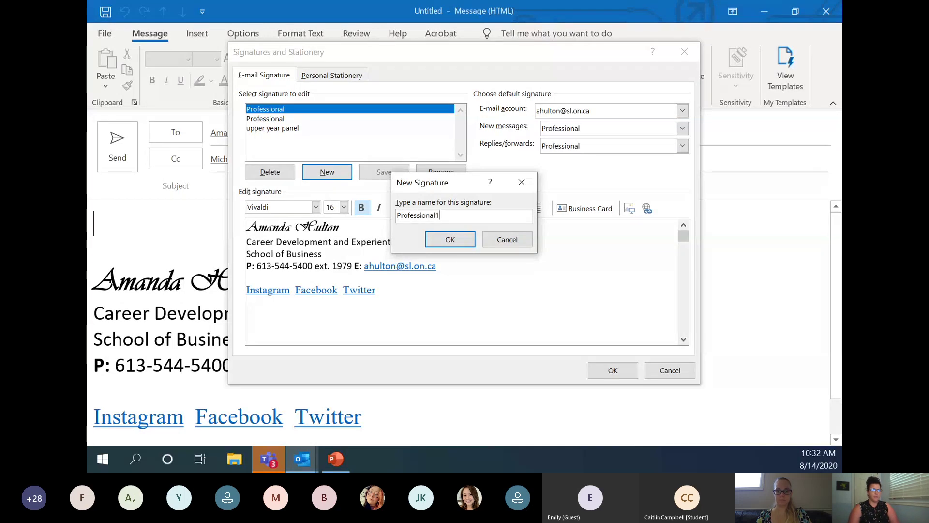
type("1")
Step: Confirm the Professional1 name and type the Name and Program lines in its body
left_click(450, 238)
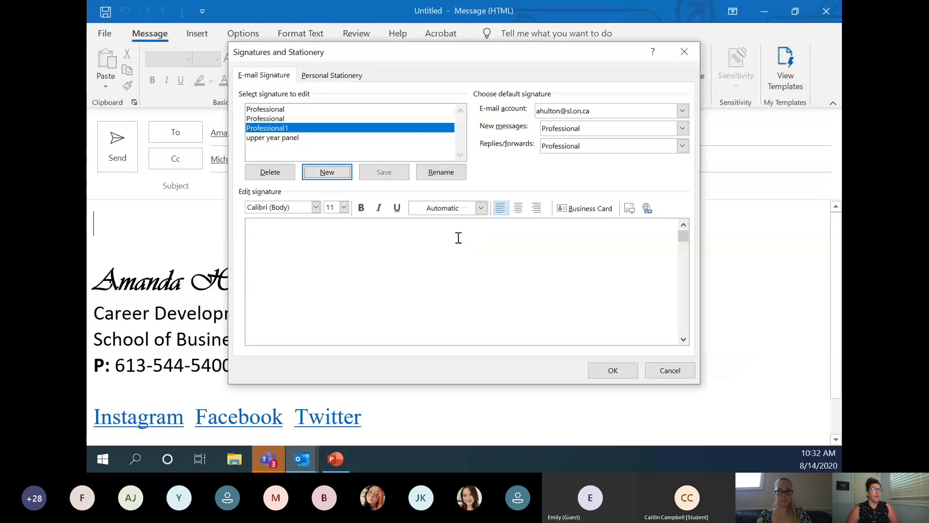
left_click(322, 247)
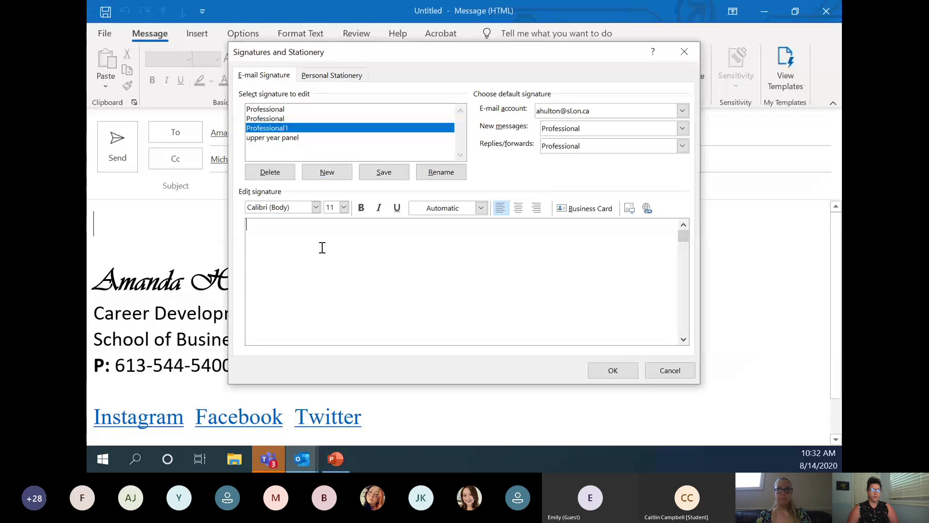
type("Name")
key("BackSpace")
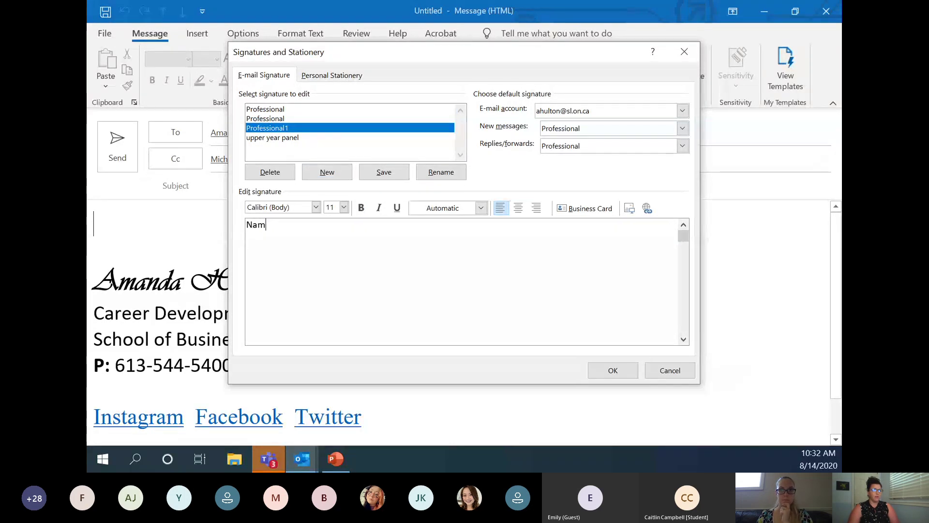
type("e")
key("Return")
type("Program")
key("Return")
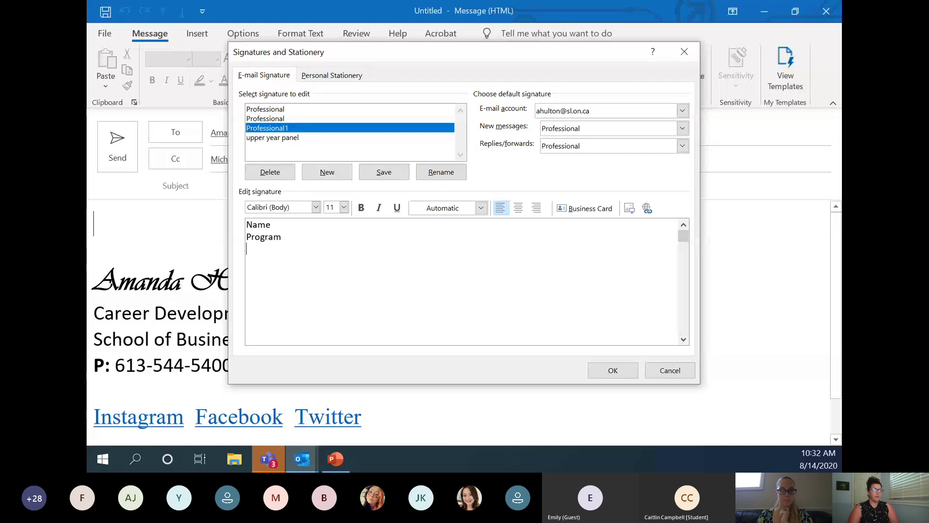
Step: Add Student Number, Email and LinkedIN lines below in the signature
type("Student Nubm")
type("mber")
key("Return")
type("Email")
key("Return")
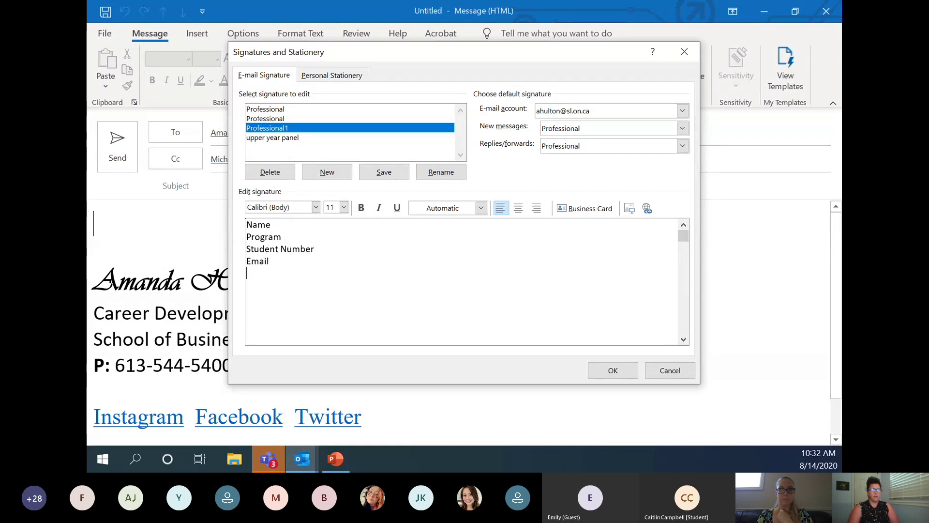
type("Lin")
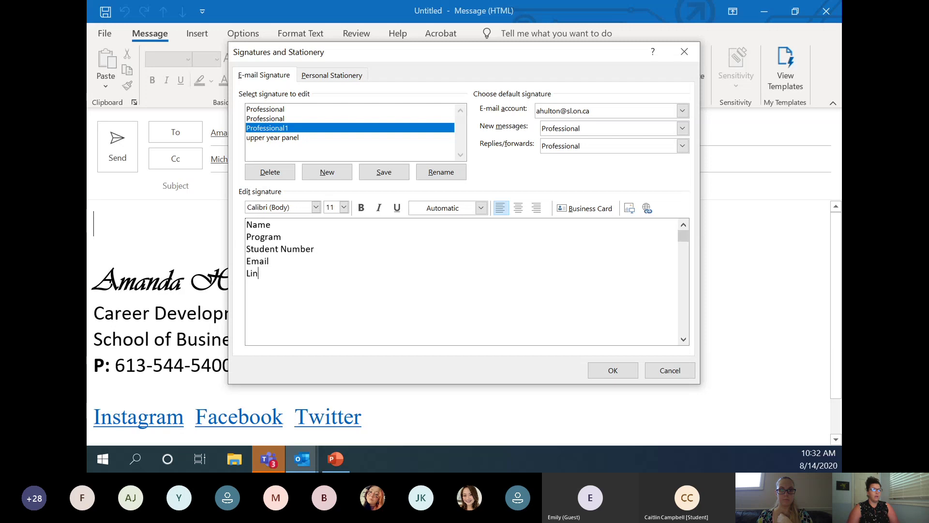
type("kedIN")
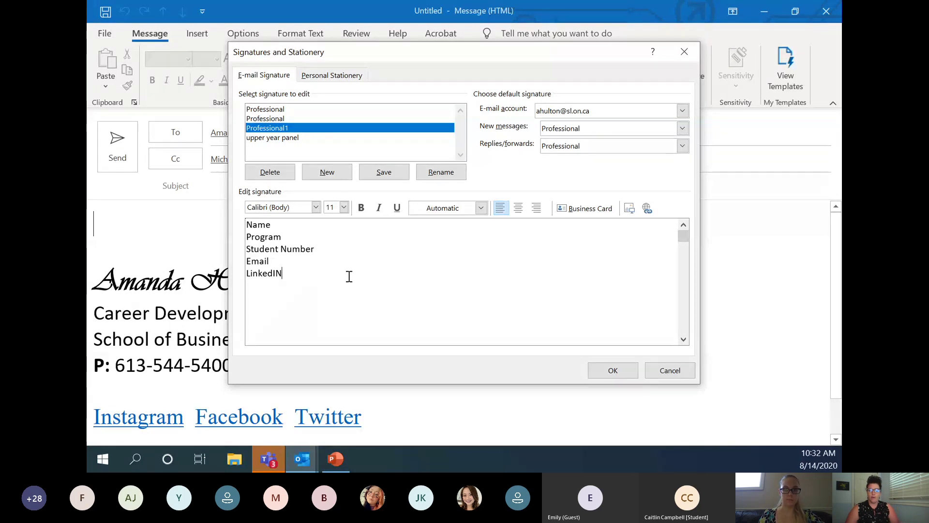
left_click(265, 292)
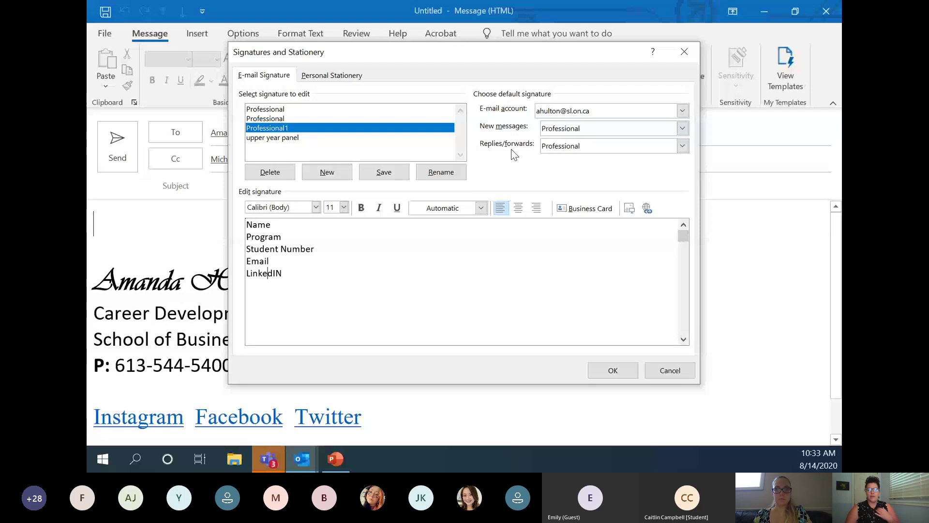
Step: Set Professional as the default signature for new messages and save the settings
left_click(595, 128)
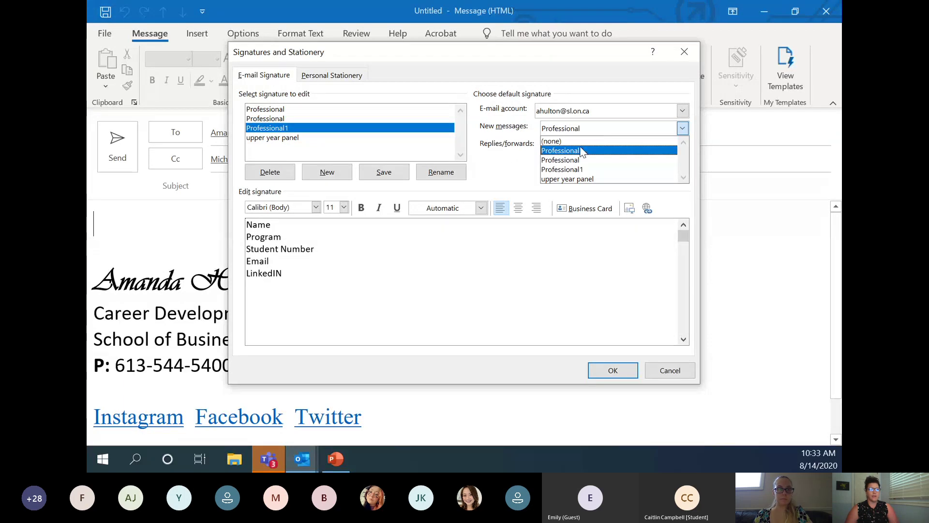
left_click(580, 149)
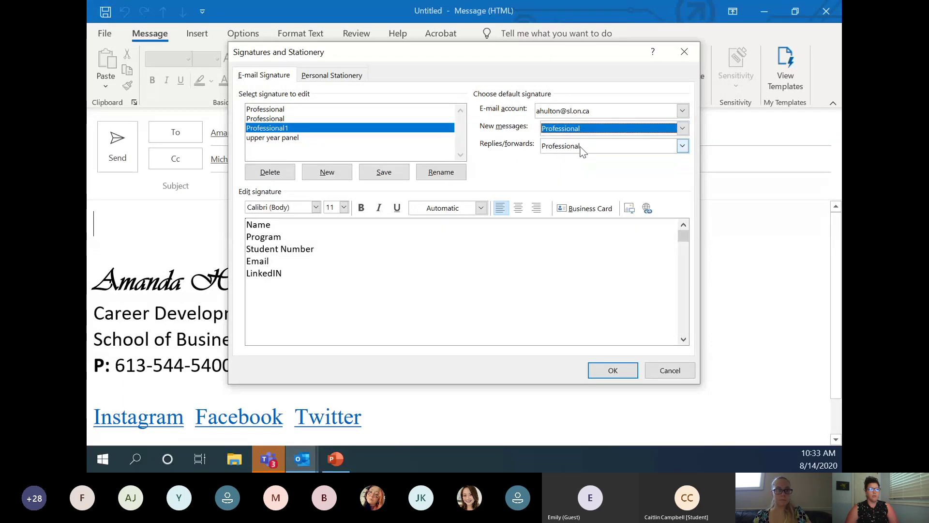
left_click(613, 371)
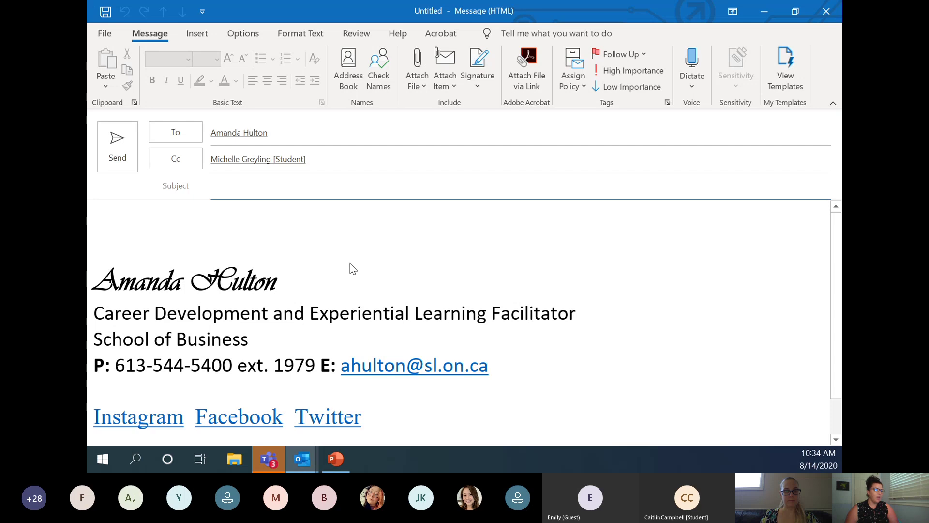
Step: Close the new message window and discard its automatically saved draft
left_click(299, 461)
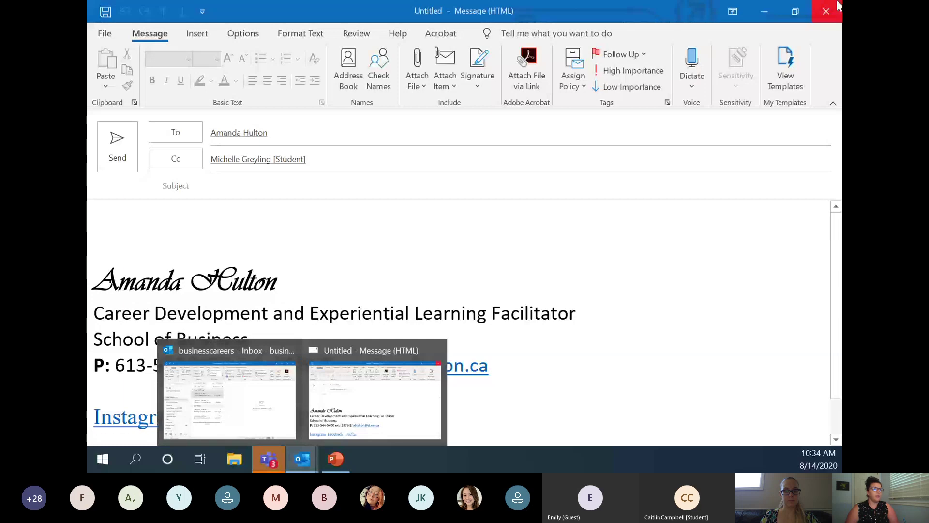
left_click(825, 14)
left_click(472, 265)
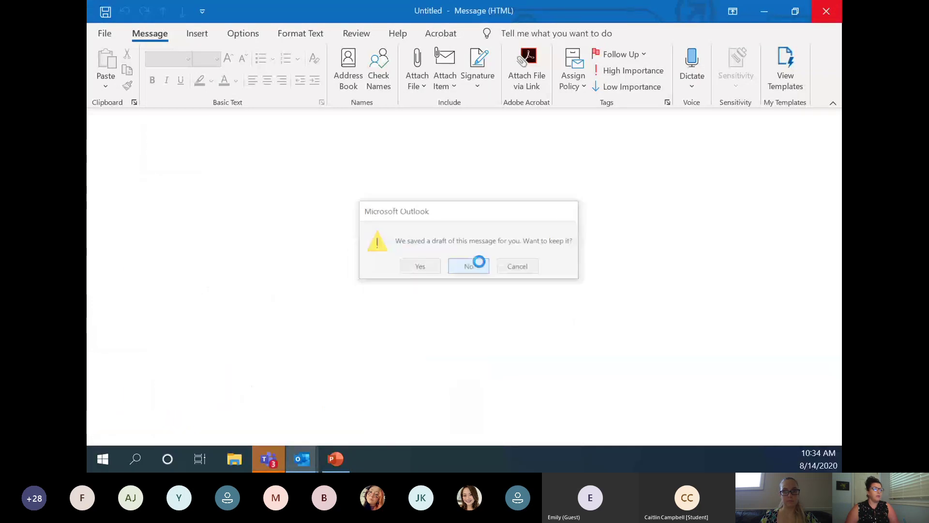
Step: Open the calendar in a separate maximized window showing the September 7–11 work week
right_click(131, 419)
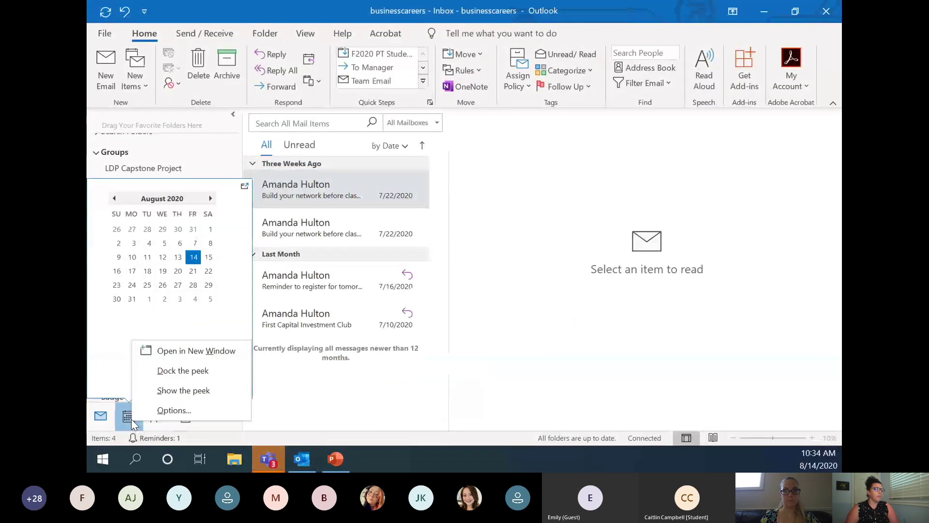
left_click(173, 352)
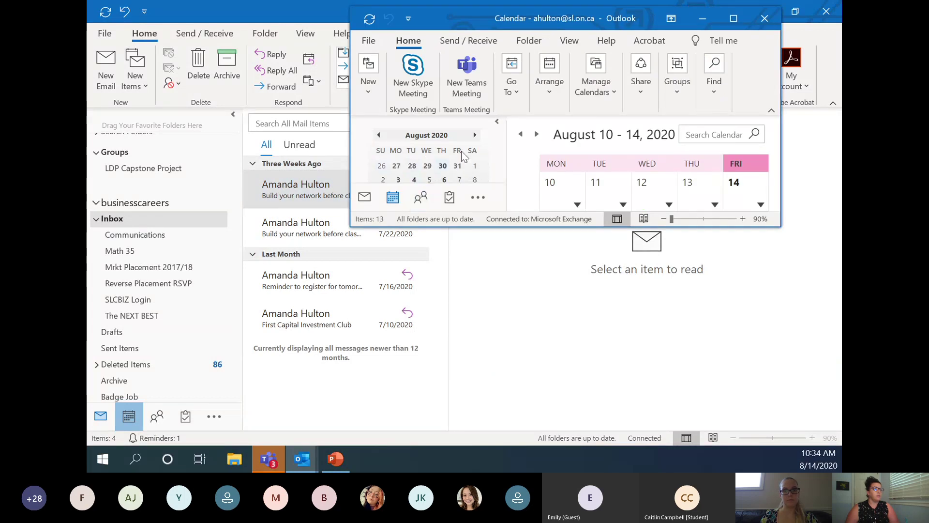
left_click(475, 135)
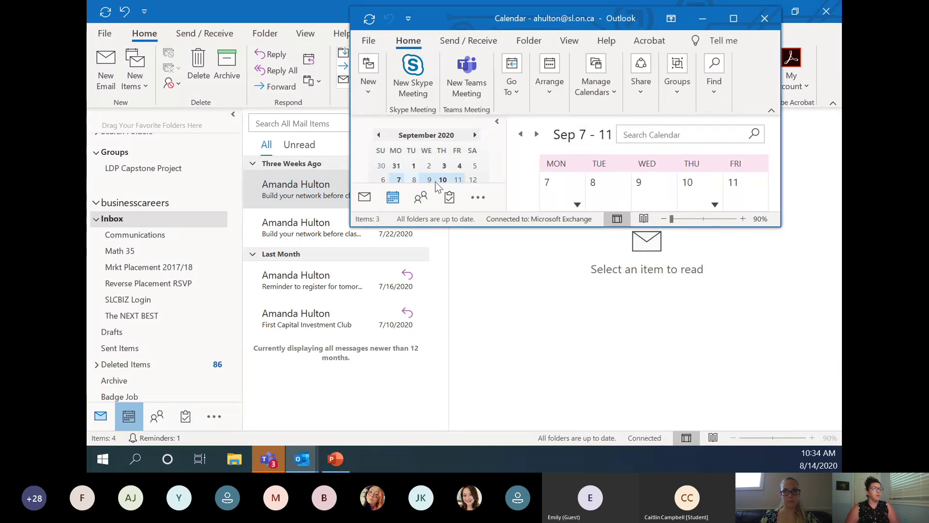
left_click(734, 19)
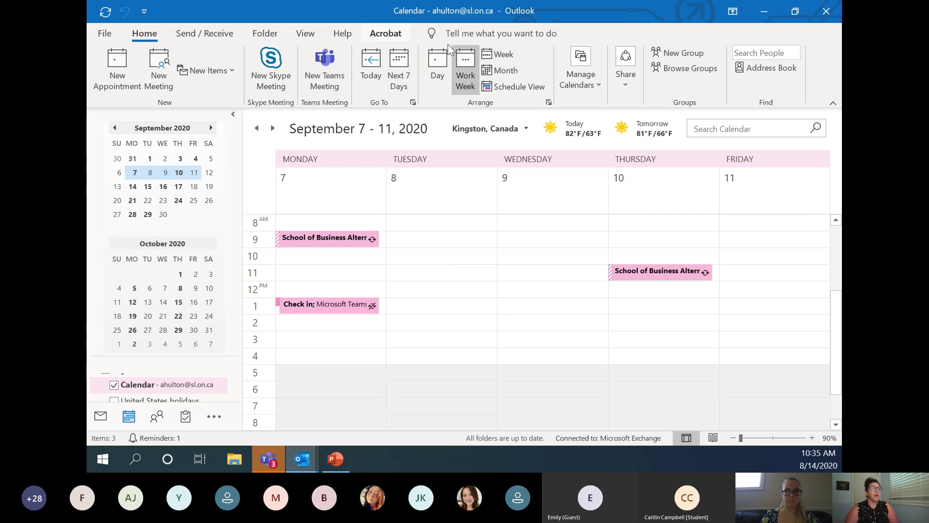
left_click(441, 240)
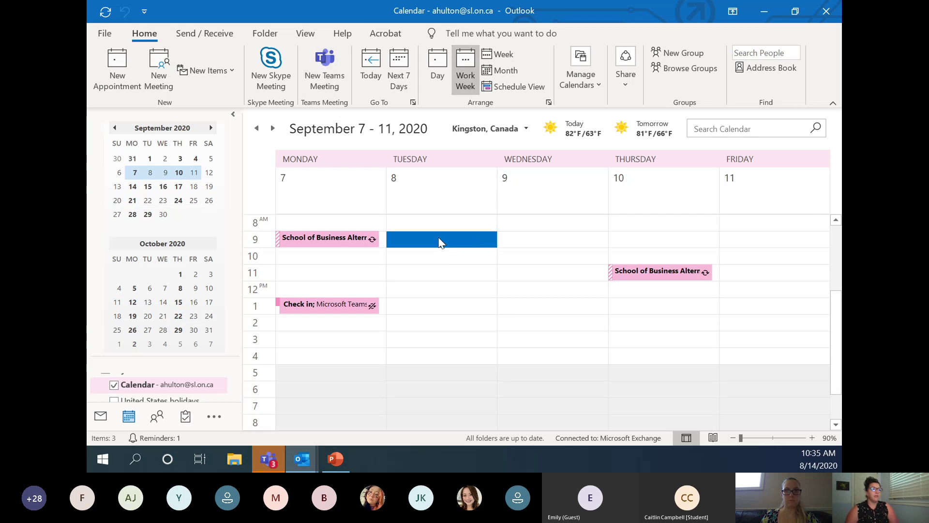
double_click(439, 240)
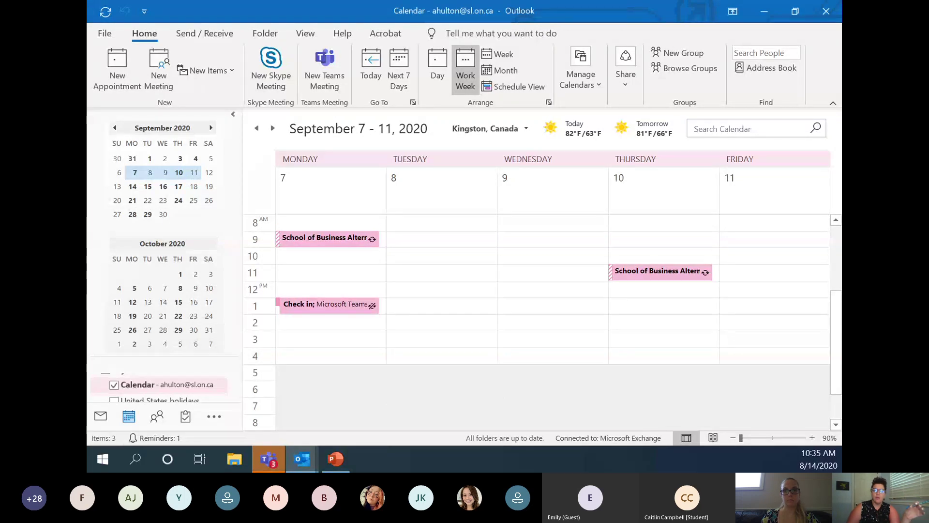
left_click(441, 239)
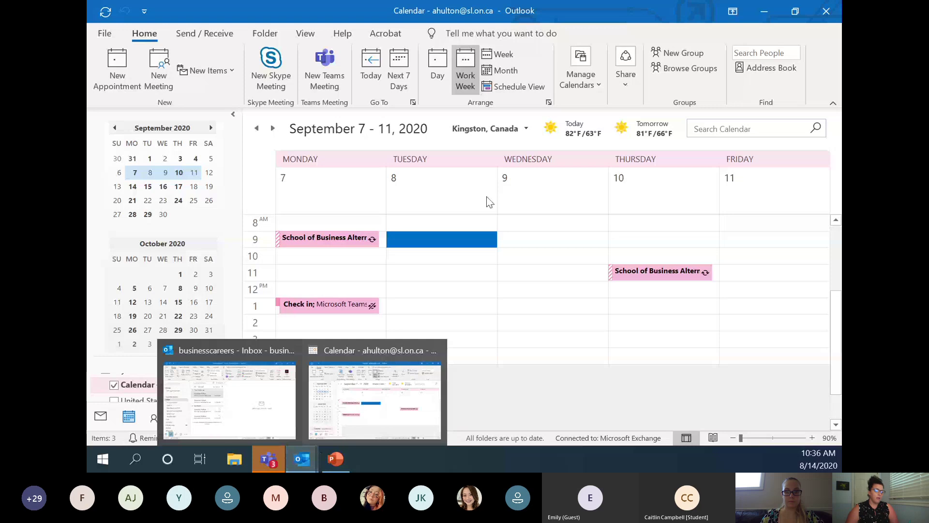
Step: Present the PowerPoint Outlook Keyboard Shortcuts slide full screen, then return to editing view
left_click(334, 458)
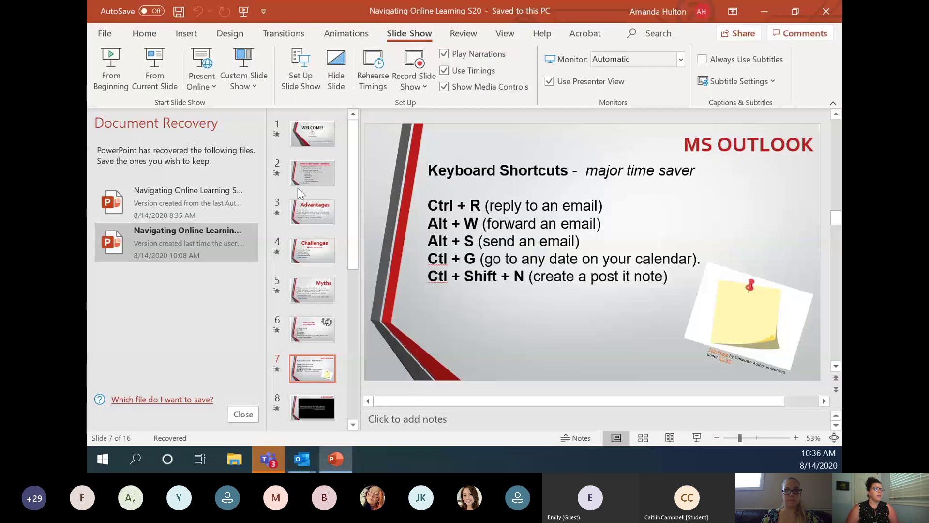
left_click(158, 61)
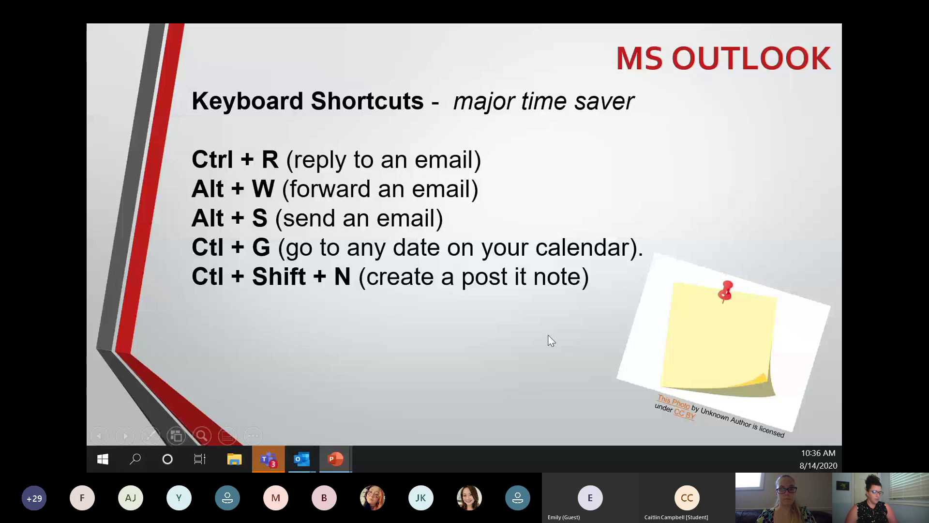
key("Escape")
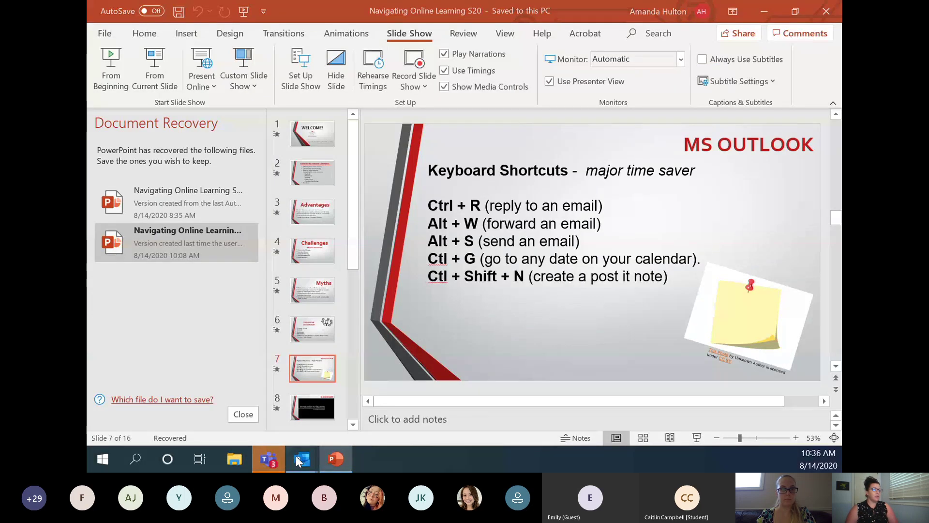
Step: Create an Outlook sticky note reading 'REminder send recording', then return to PowerPoint
mouse_move(302, 459)
left_click(255, 402)
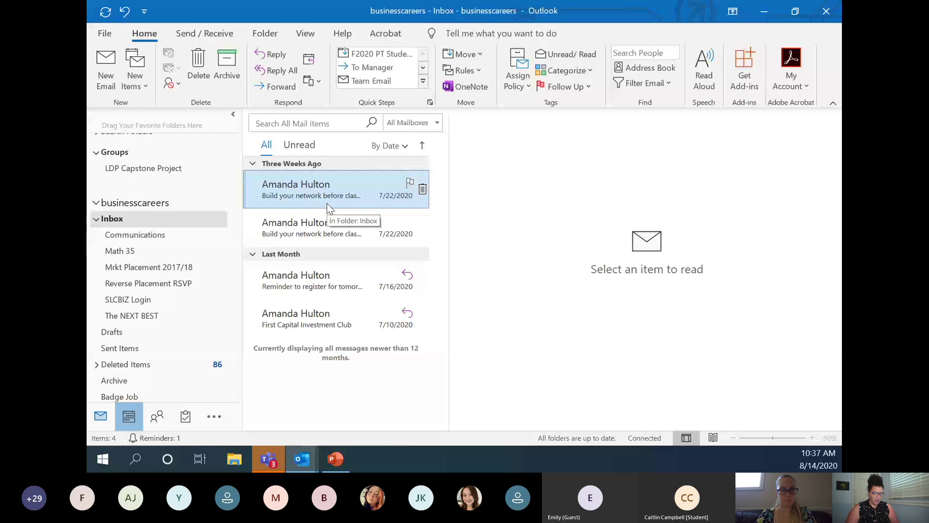
key("ctrl+shift+n")
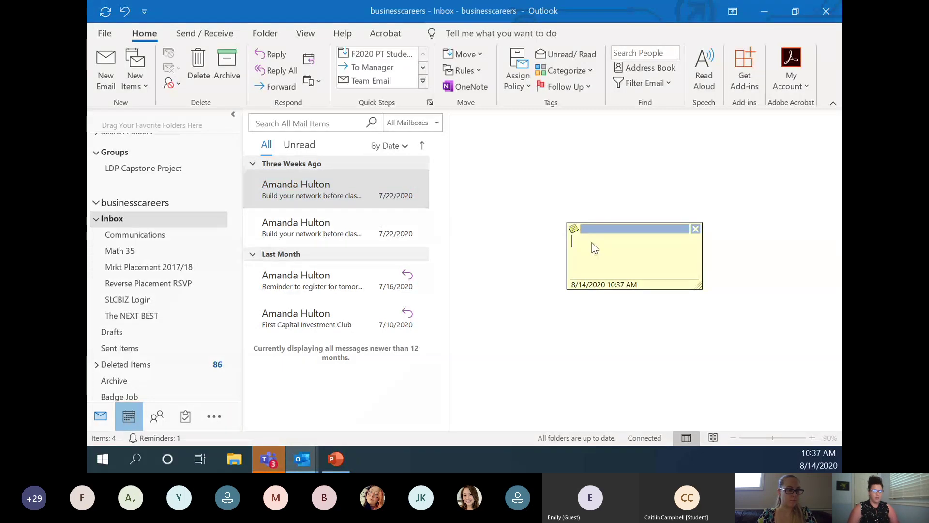
type("REminder ")
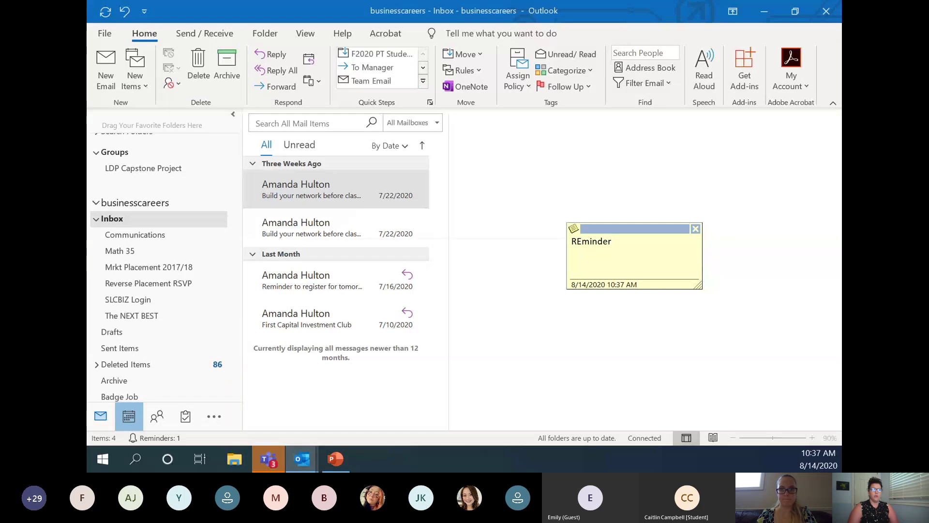
type("send rec")
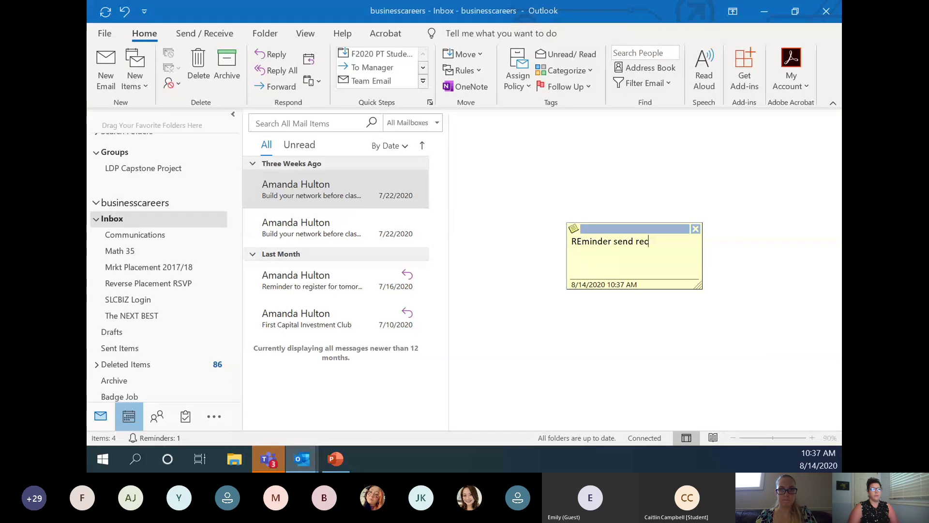
type("ording")
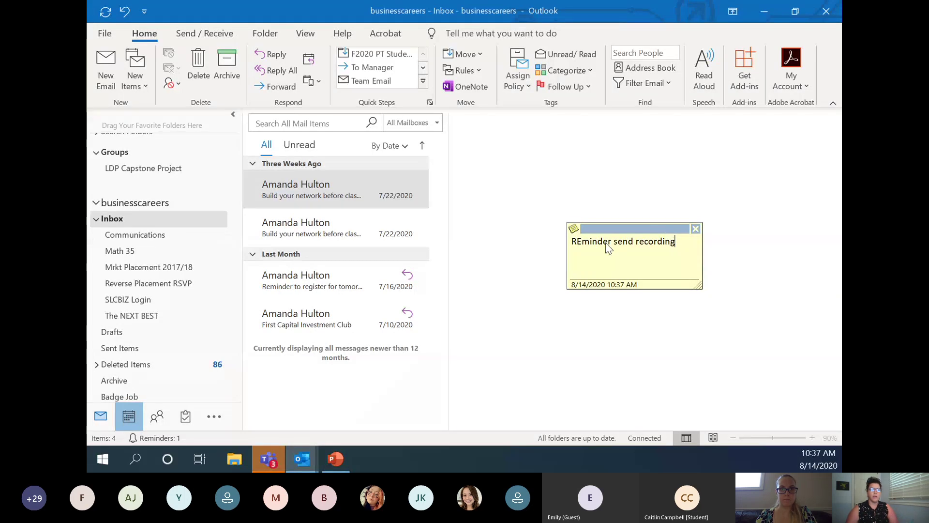
left_click(338, 461)
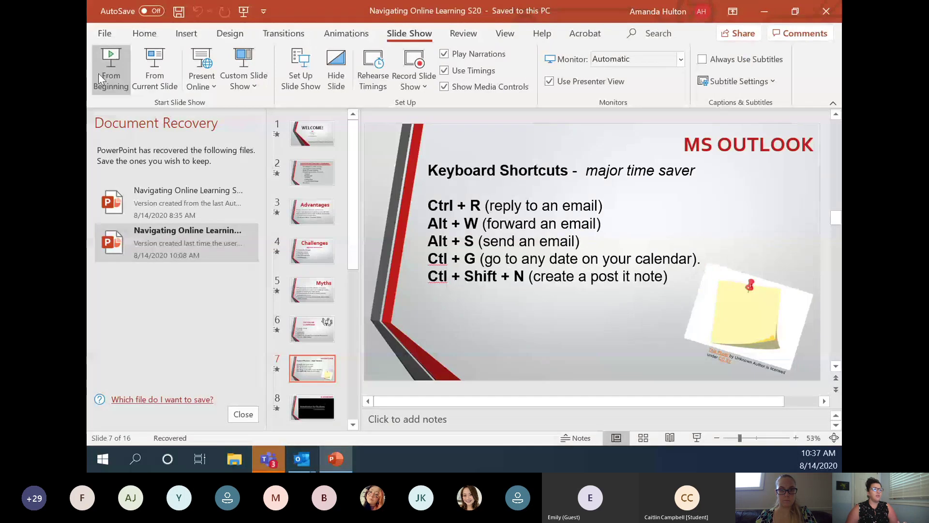
Step: Start the slide show, reveal the shortcut list, and advance to the Blackboard video slide
left_click(154, 57)
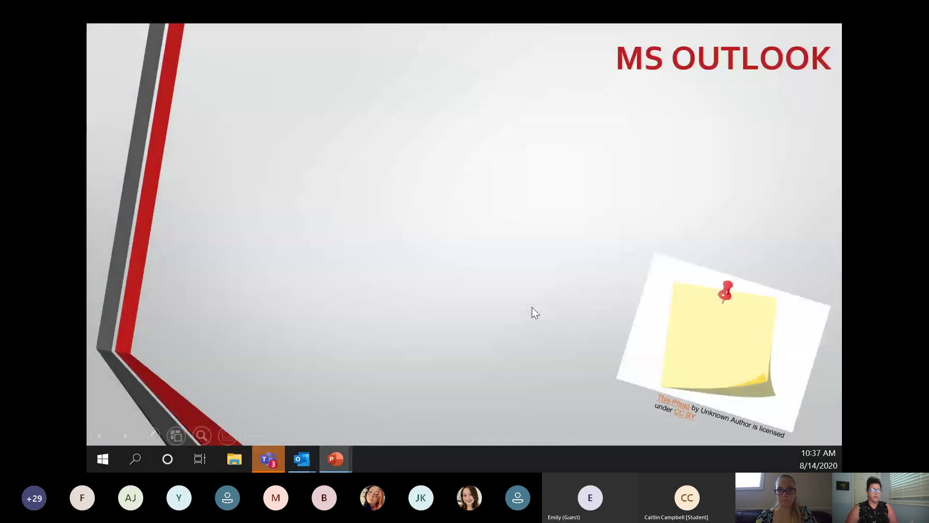
left_click(532, 312)
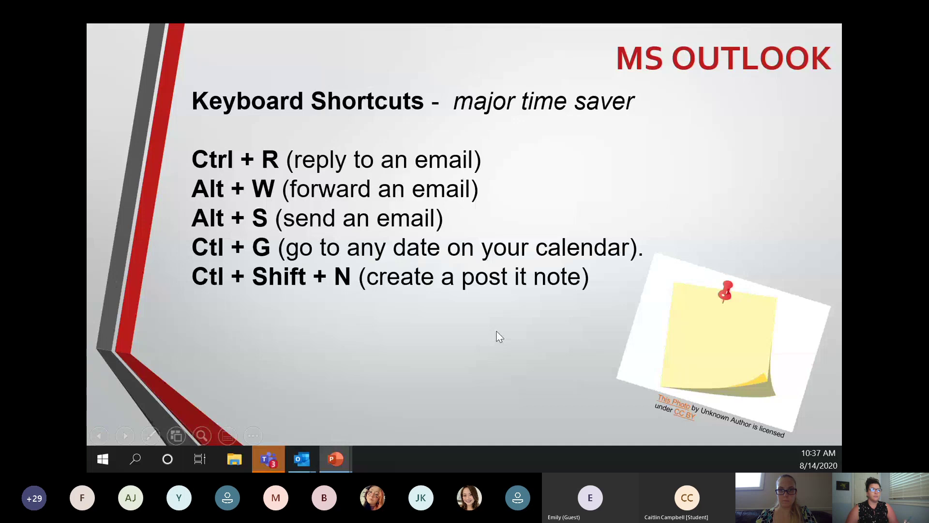
key("Right")
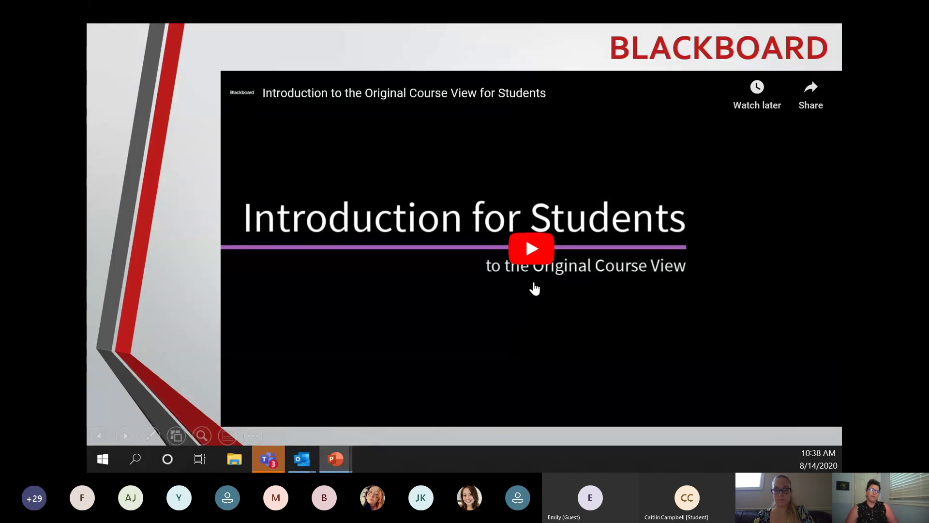
Step: Play the embedded 'Introduction to the Original Course View for Students' video and pause at 0:41
left_click(531, 249)
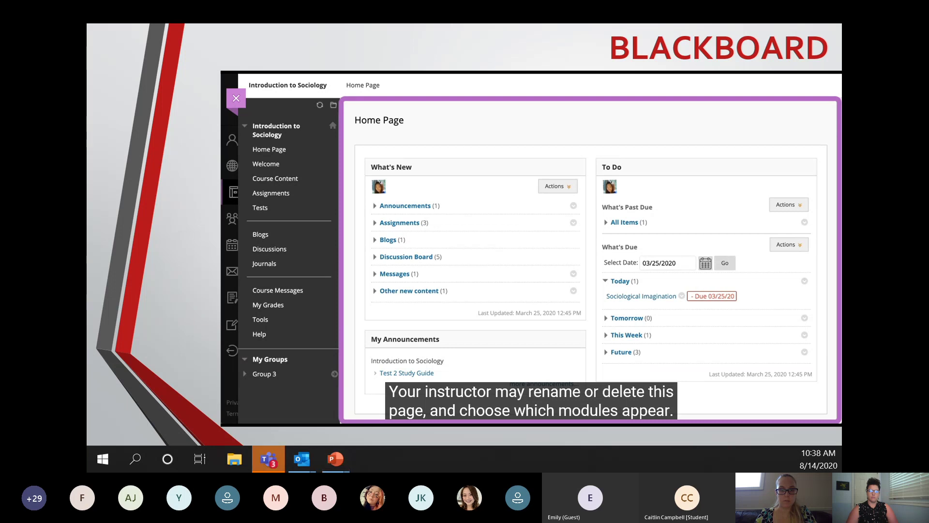
key("space")
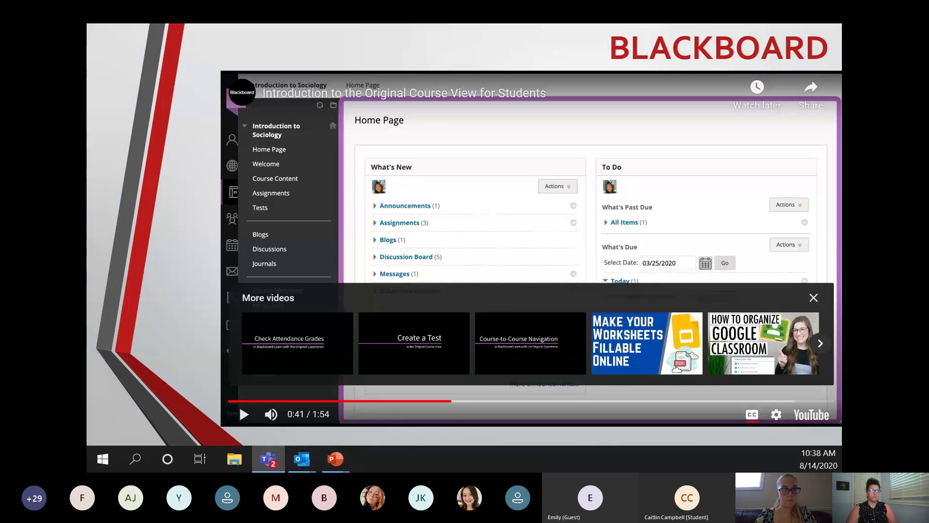
Step: Resume the Blackboard video until it finishes at 1:54, then replay it from the end screen
left_click(454, 416)
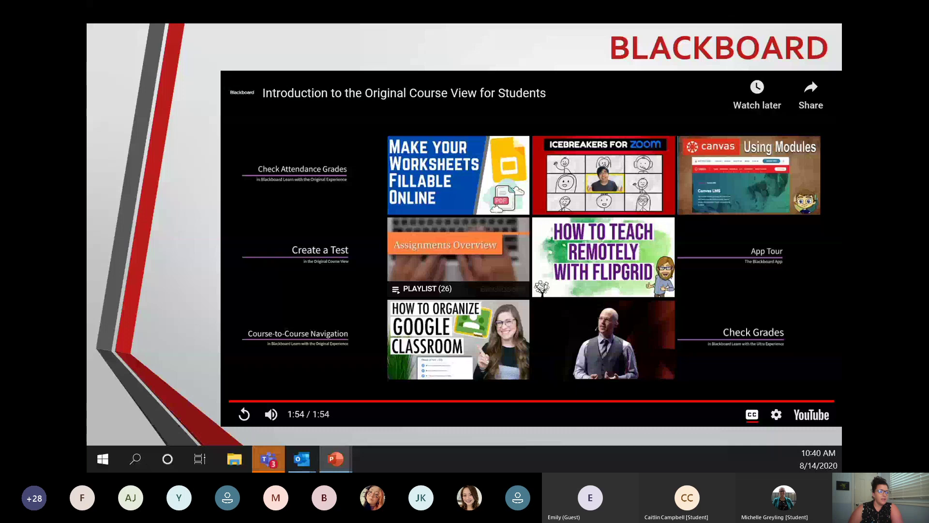
left_click(580, 432)
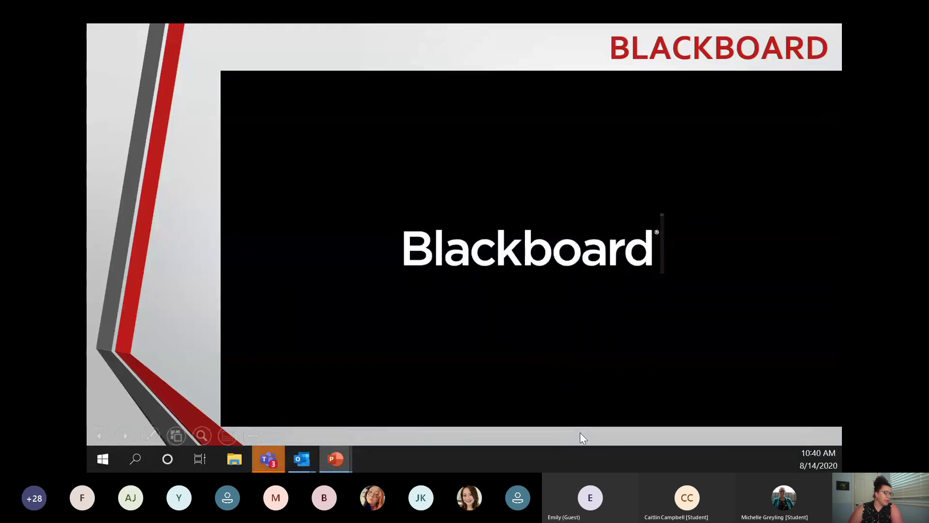